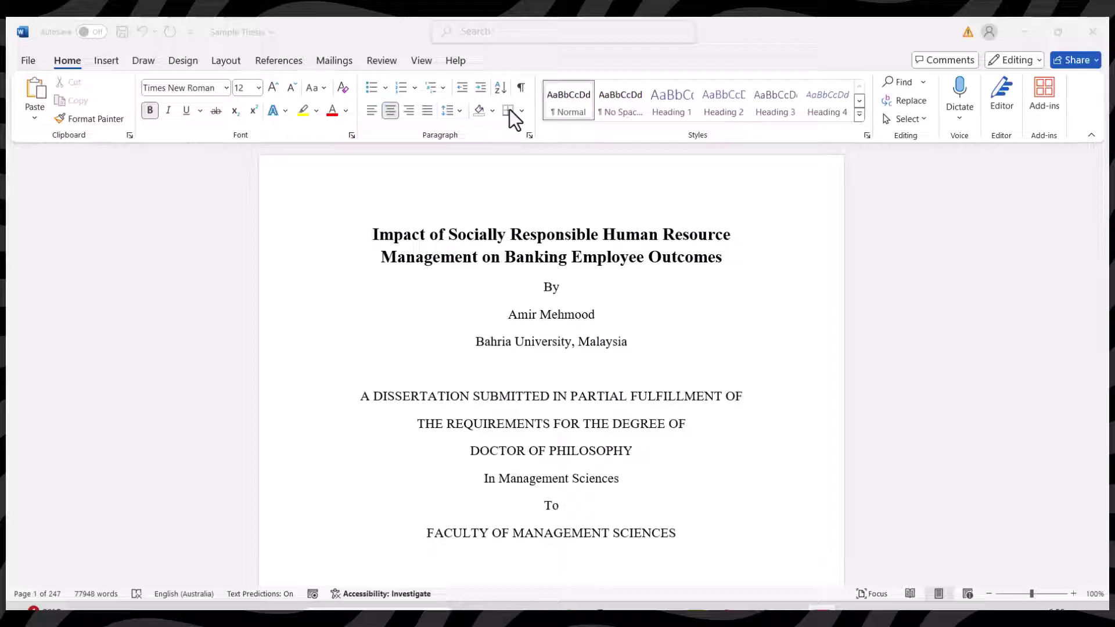
- Insert page numbers at the bottom of the page using the Plain Number 3 style
{"action": "scroll", "coordinate": [738, 344], "scroll_direction": "down", "scroll_amount": 5}
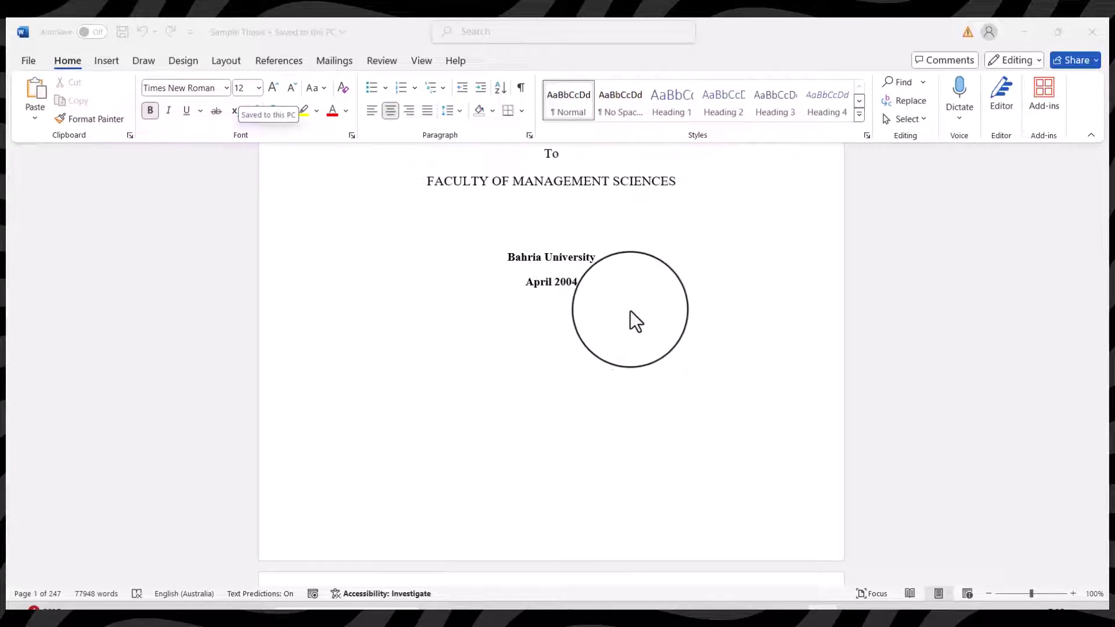
{"action": "left_click", "coordinate": [106, 63]}
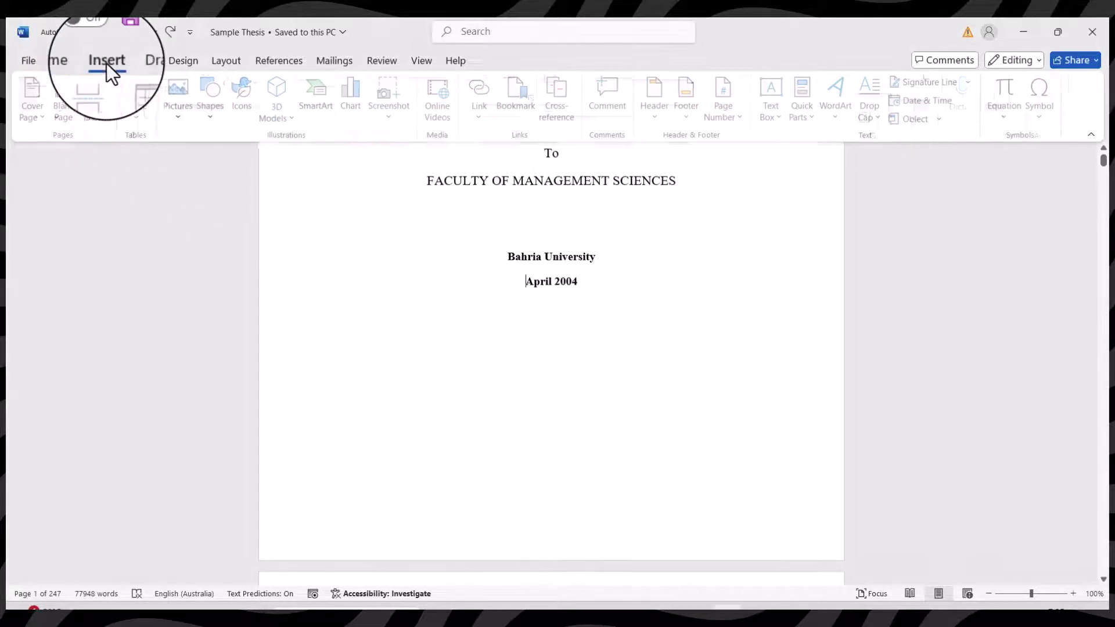
{"action": "left_click", "coordinate": [742, 120]}
{"action": "mouse_move", "coordinate": [755, 163]}
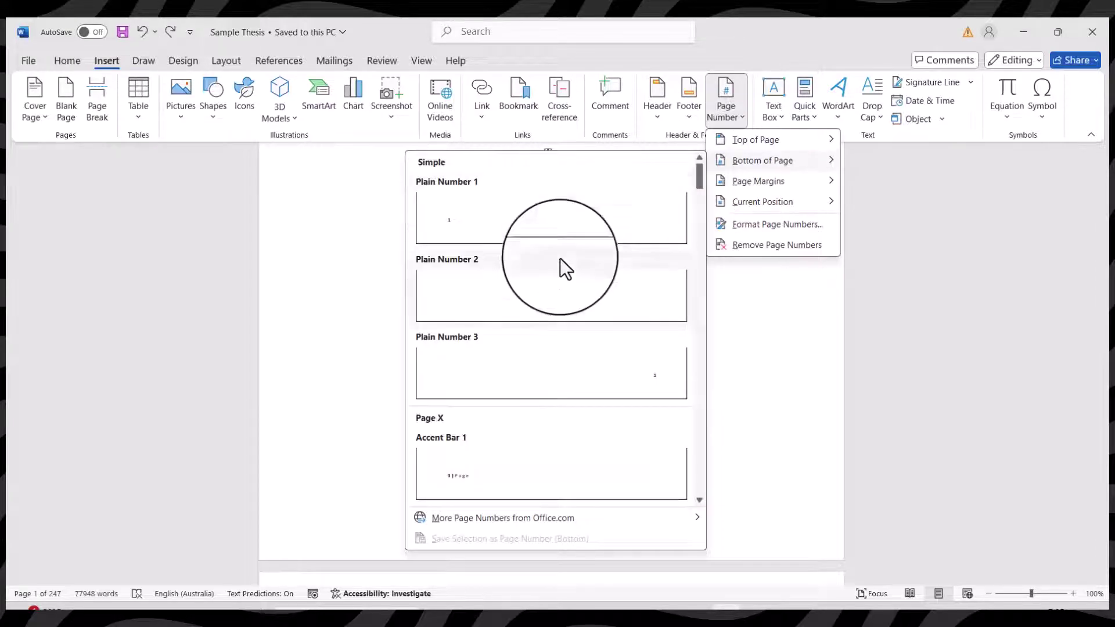
{"action": "left_click", "coordinate": [568, 374]}
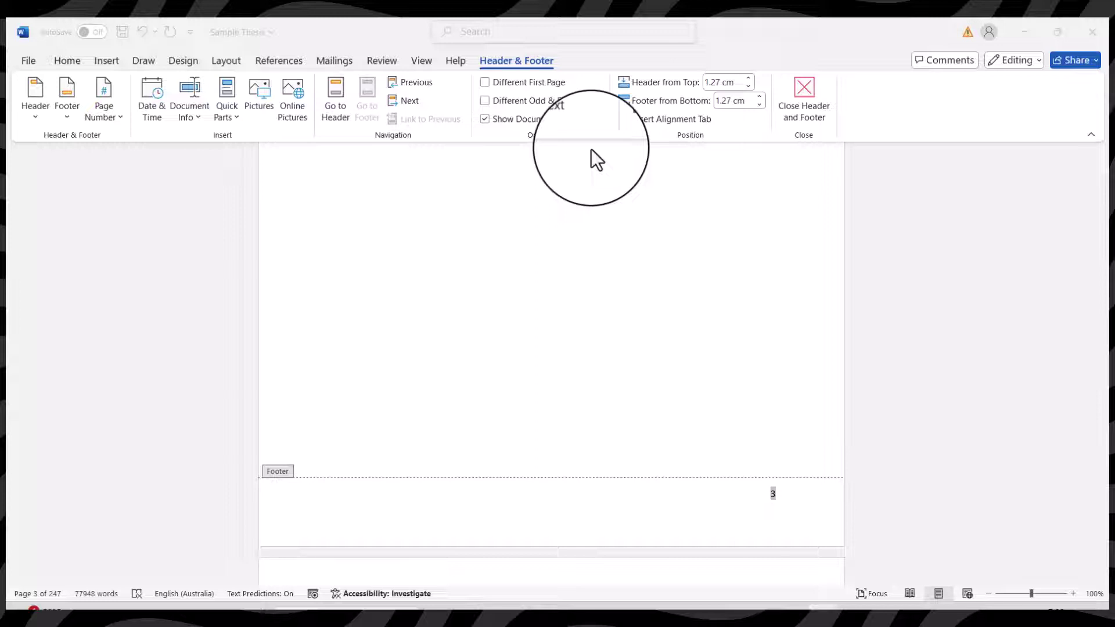
{"action": "scroll", "coordinate": [592, 149], "scroll_direction": "down", "scroll_amount": 5}
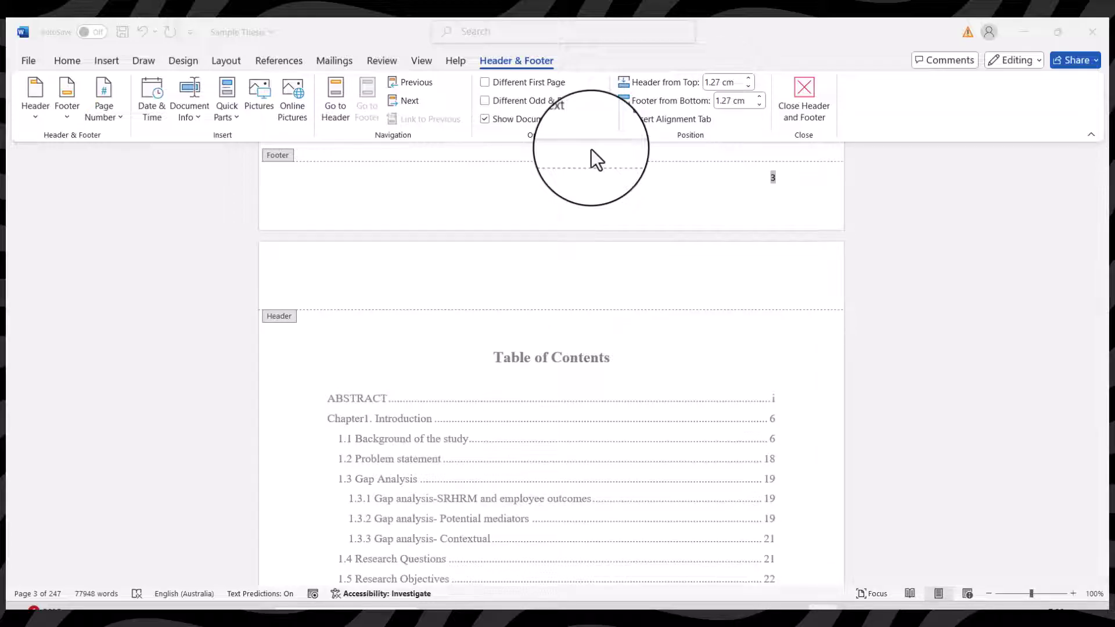
{"action": "scroll", "coordinate": [591, 150], "scroll_direction": "down", "scroll_amount": 3}
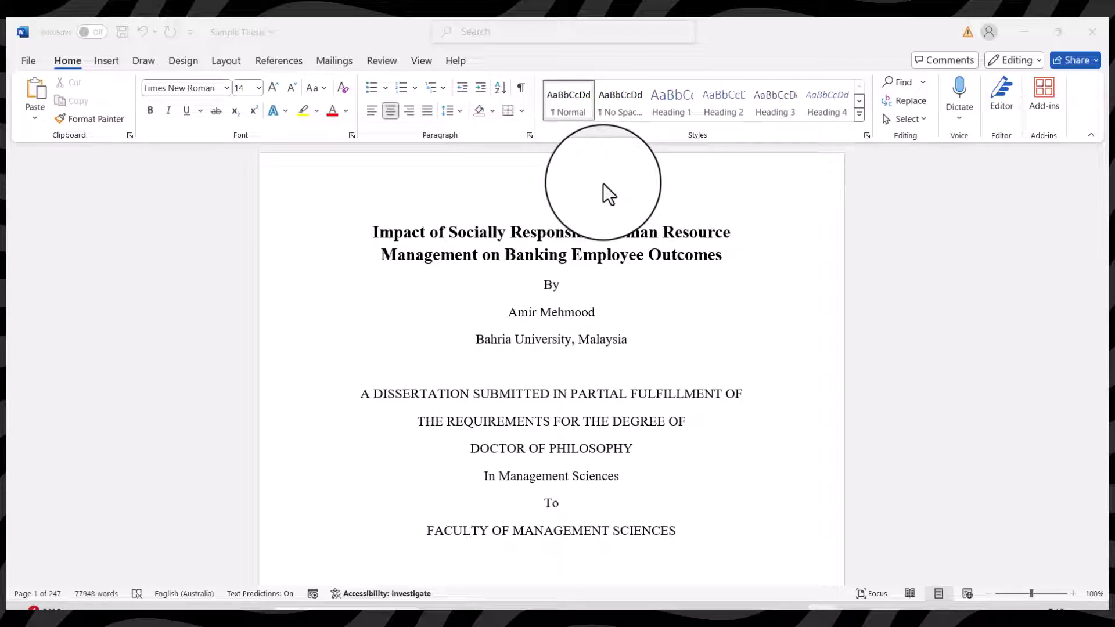
- Display the formatting marks and delete the page break at the end of the title page
{"action": "scroll", "coordinate": [638, 232], "scroll_direction": "up", "scroll_amount": 1}
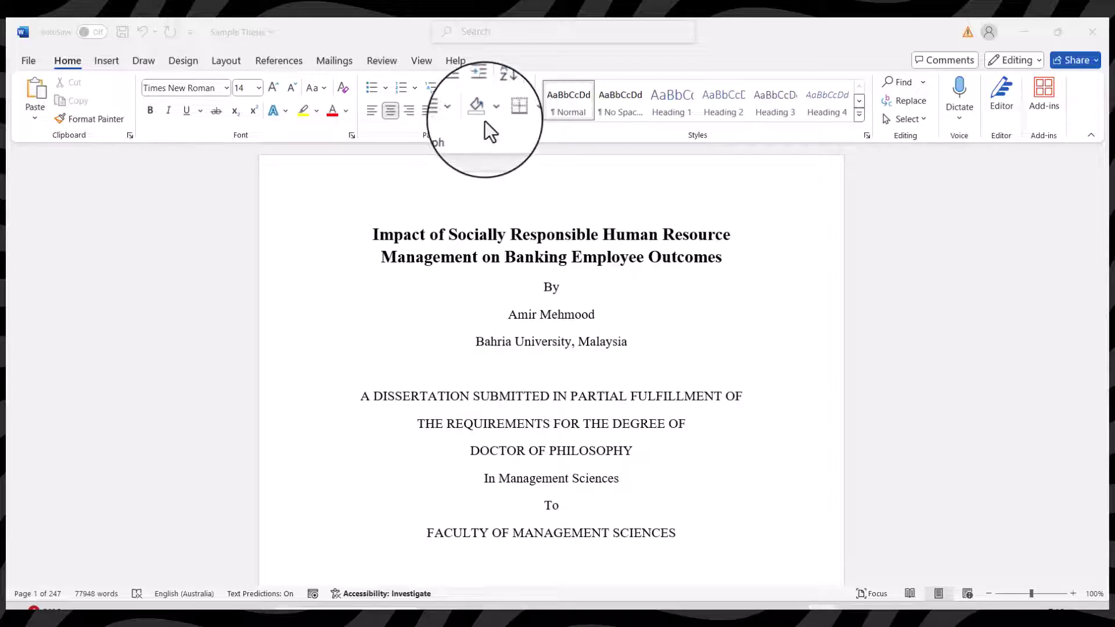
{"action": "left_click", "coordinate": [520, 87]}
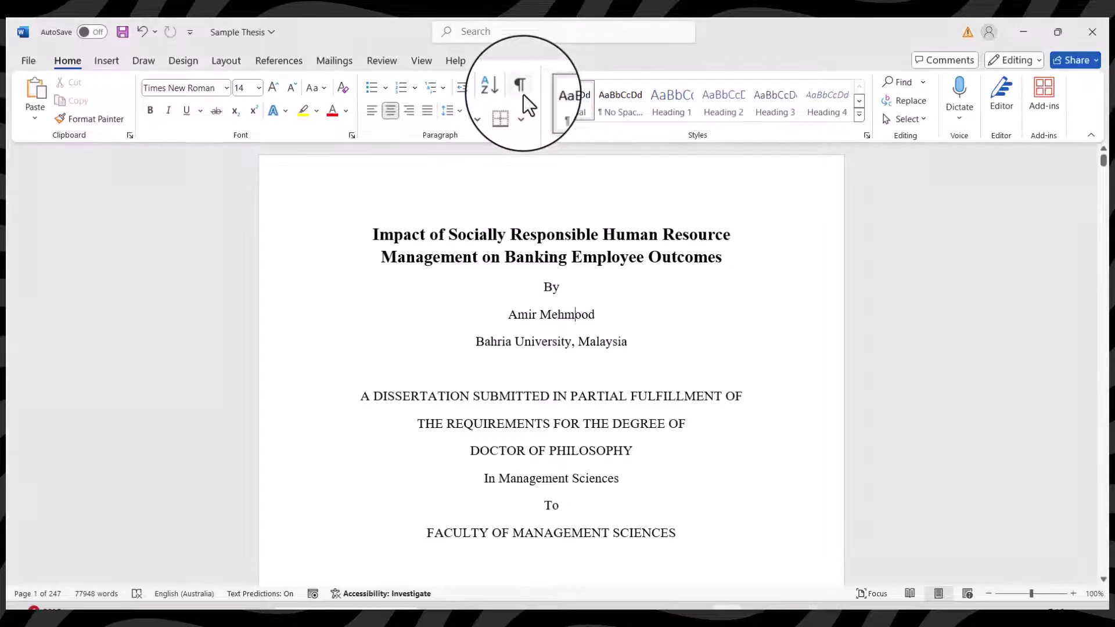
{"action": "scroll", "coordinate": [566, 424], "scroll_direction": "down", "scroll_amount": 4}
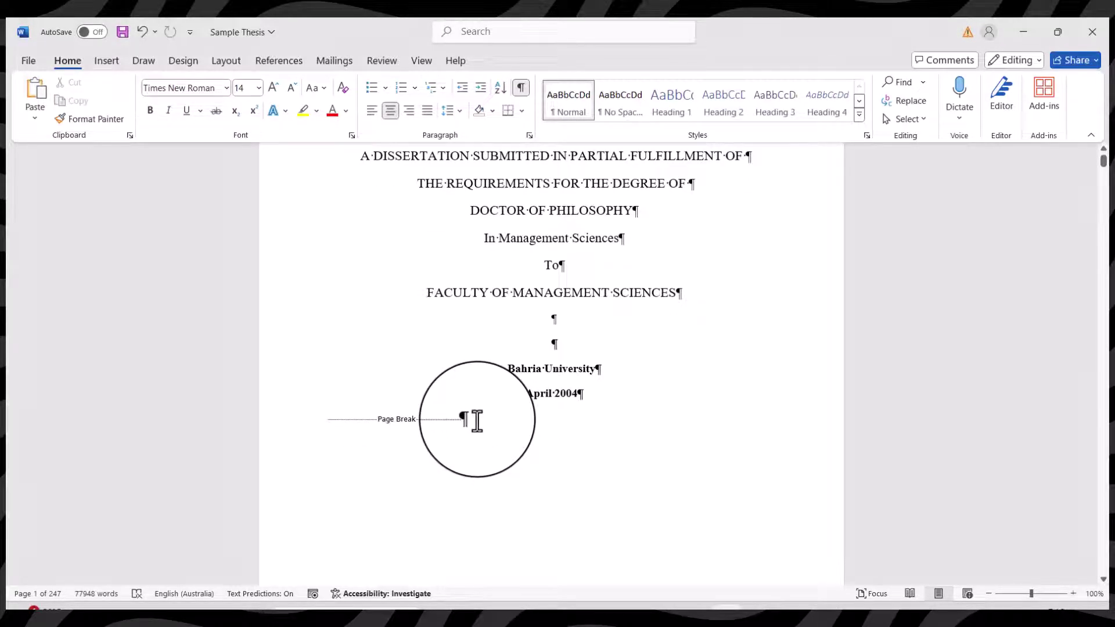
{"action": "left_click_drag", "start_coordinate": [476, 421], "coordinate": [334, 429]}
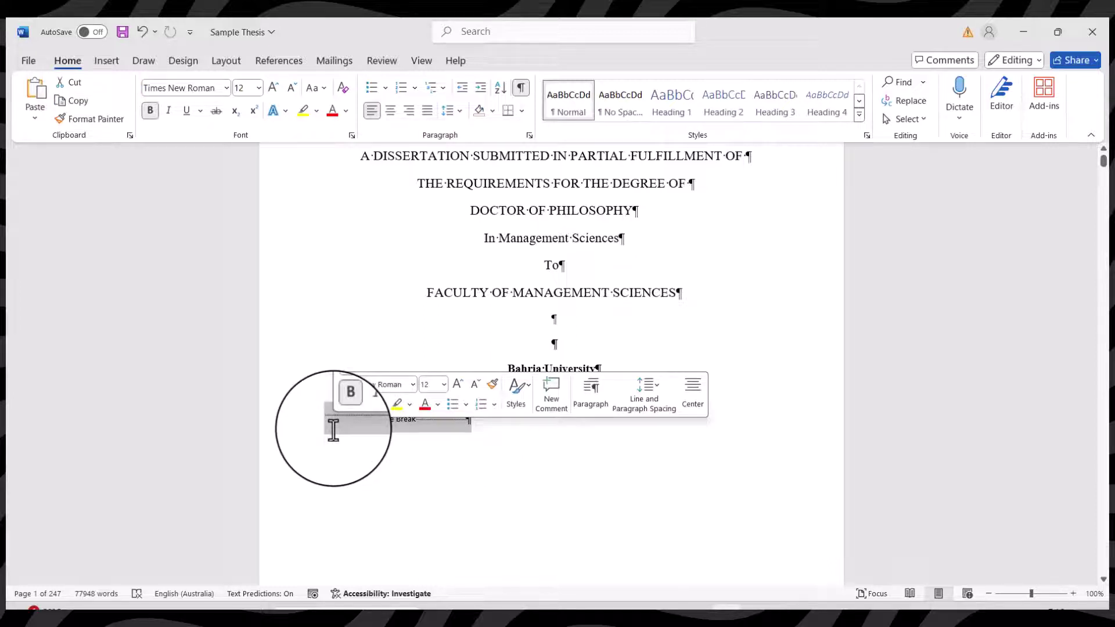
{"action": "key", "text": "Delete"}
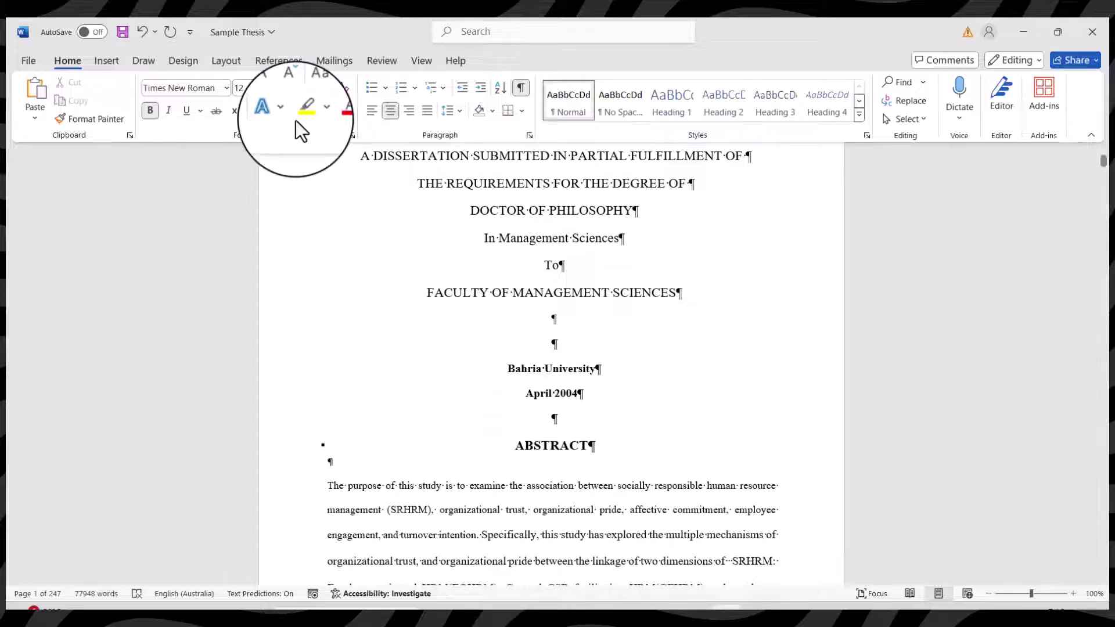
- Insert a Next Page section break between the title page and the Abstract
{"action": "left_click", "coordinate": [224, 65]}
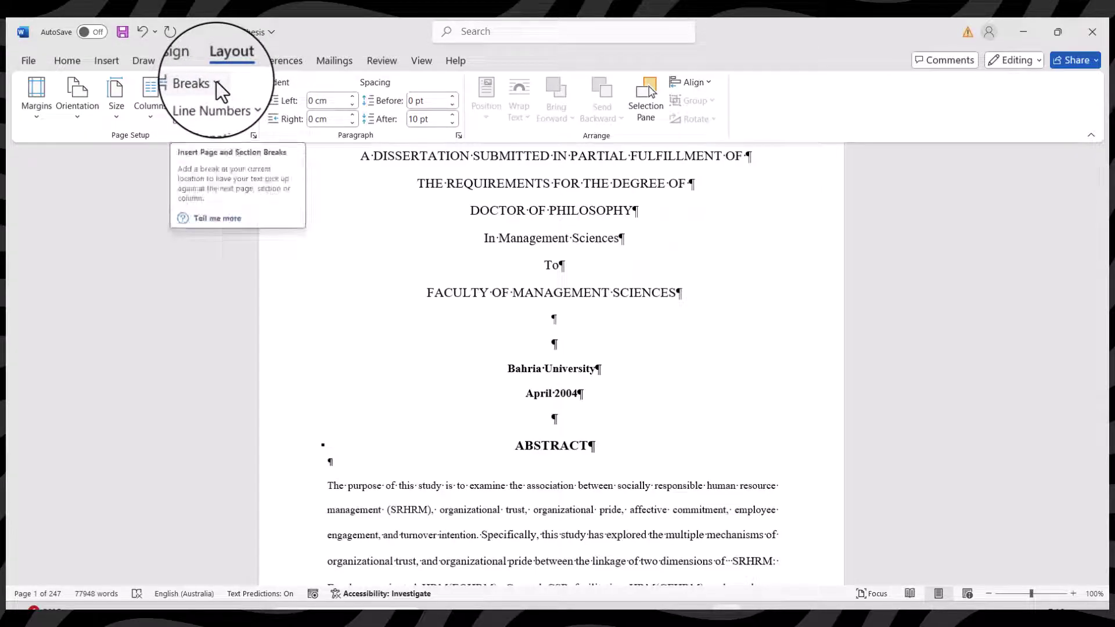
{"action": "left_click", "coordinate": [216, 82]}
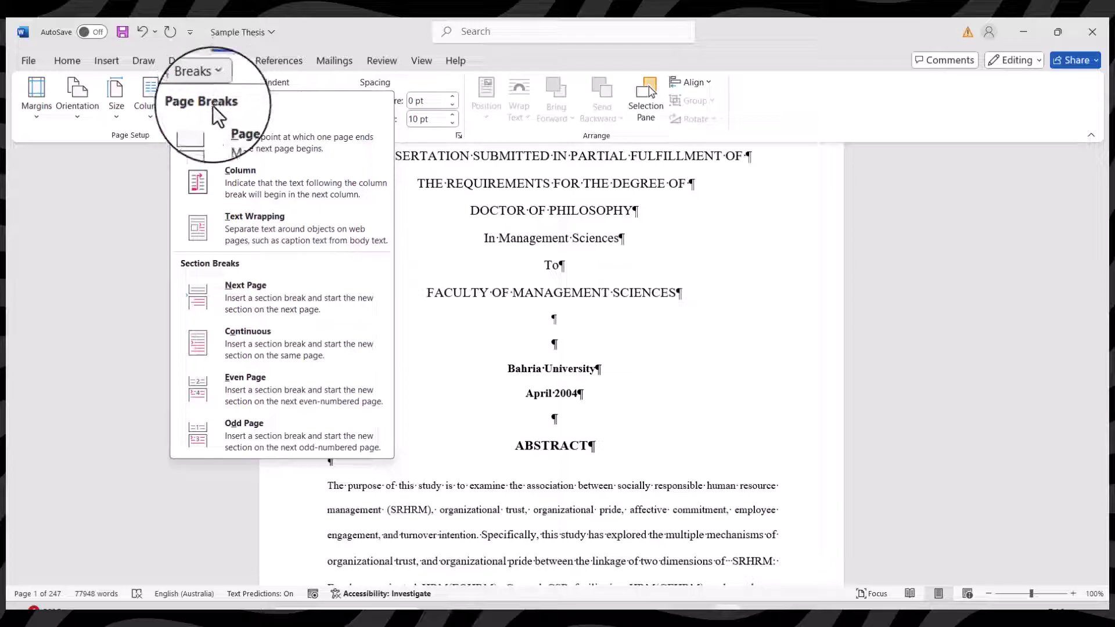
{"action": "left_click", "coordinate": [253, 292]}
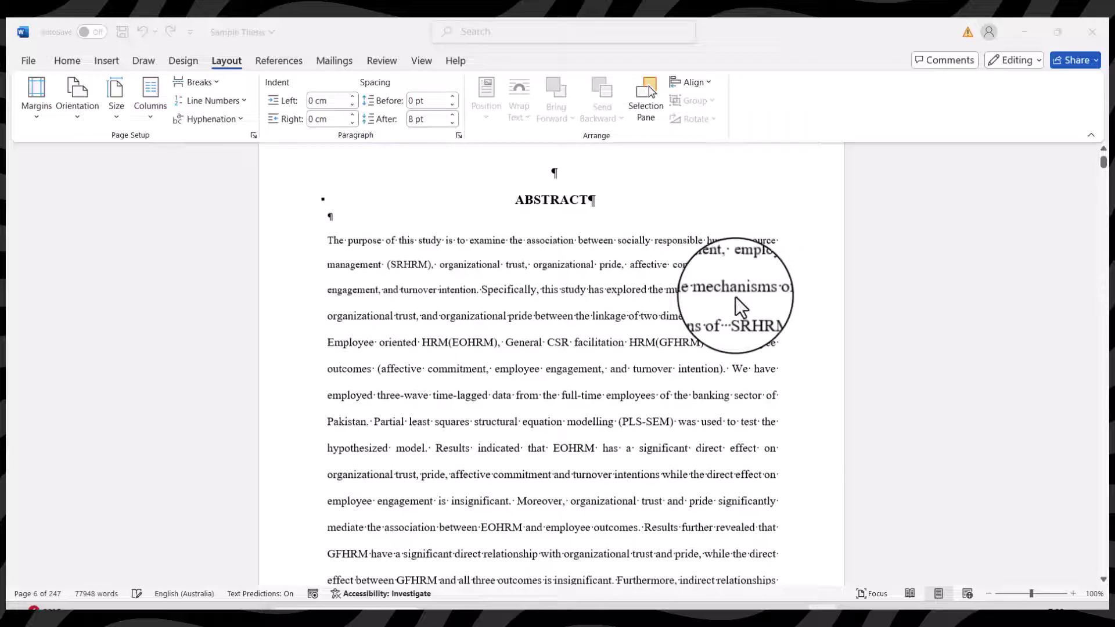
- Delete the page break between the end of the table of contents and the Chapter 1 heading
{"action": "scroll", "coordinate": [735, 297], "scroll_direction": "down", "scroll_amount": 3}
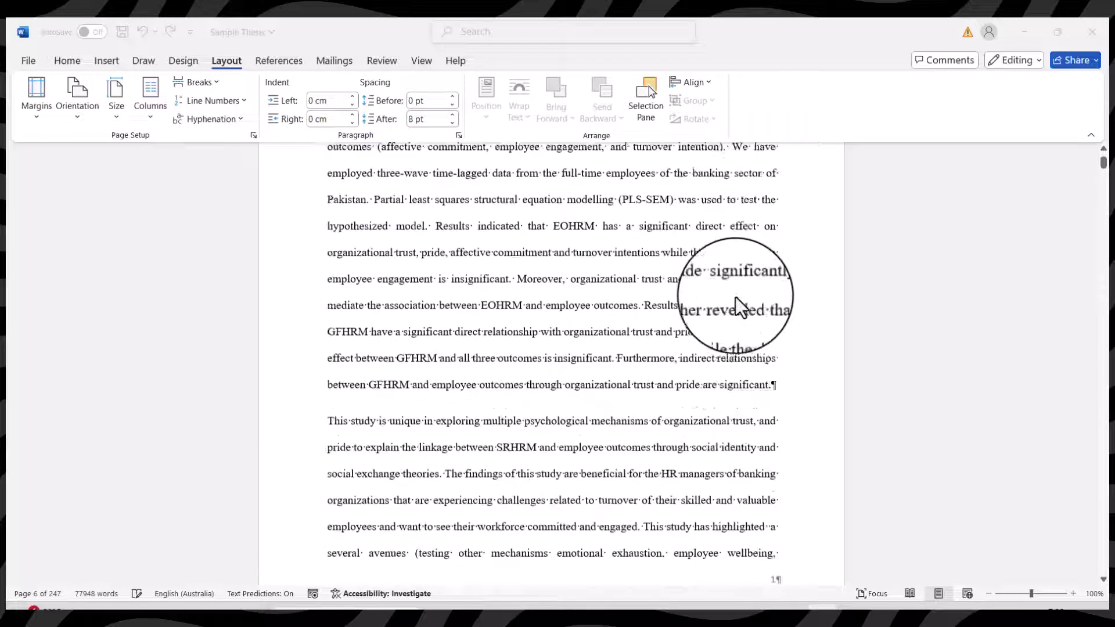
{"action": "scroll", "coordinate": [735, 297], "scroll_direction": "down", "scroll_amount": 20}
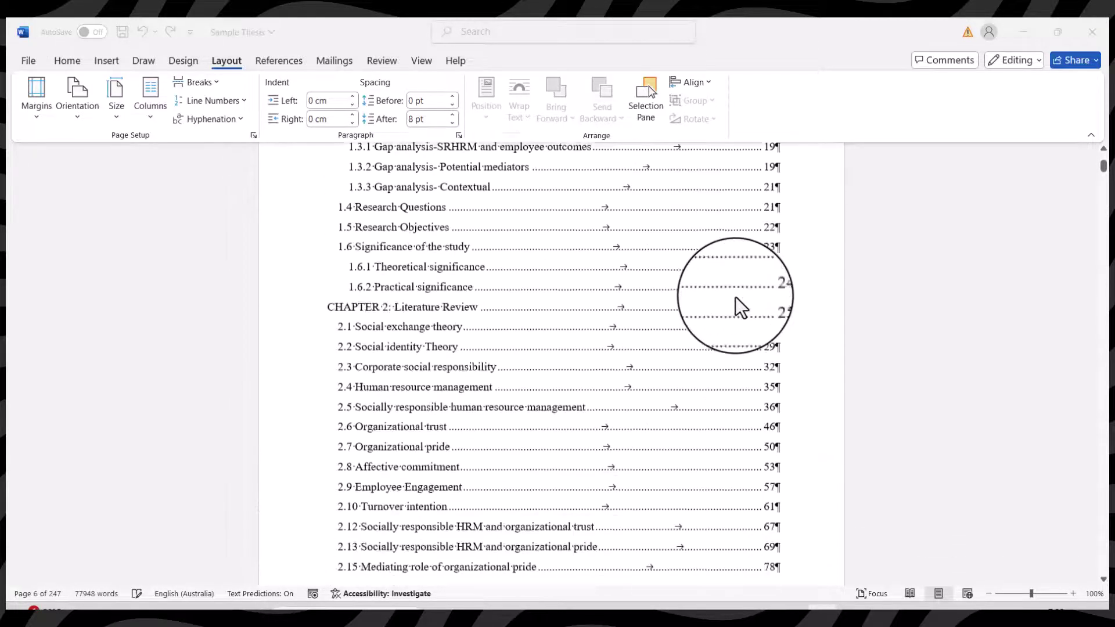
{"action": "scroll", "coordinate": [735, 297], "scroll_direction": "down", "scroll_amount": 15}
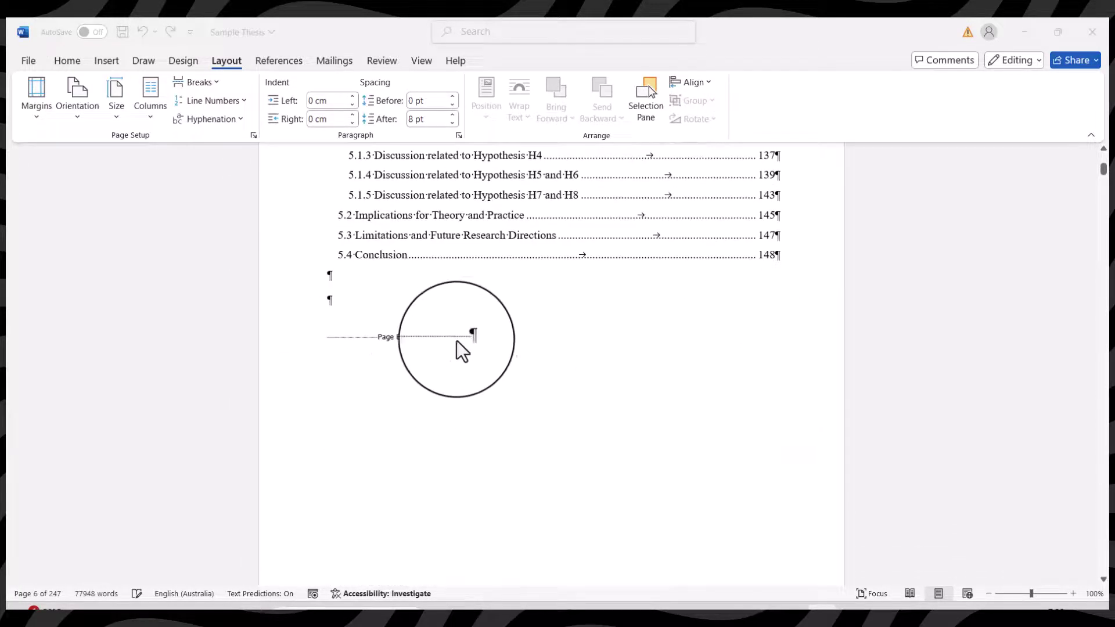
{"action": "left_click", "coordinate": [475, 338]}
{"action": "left_click_drag", "start_coordinate": [475, 338], "coordinate": [329, 344]}
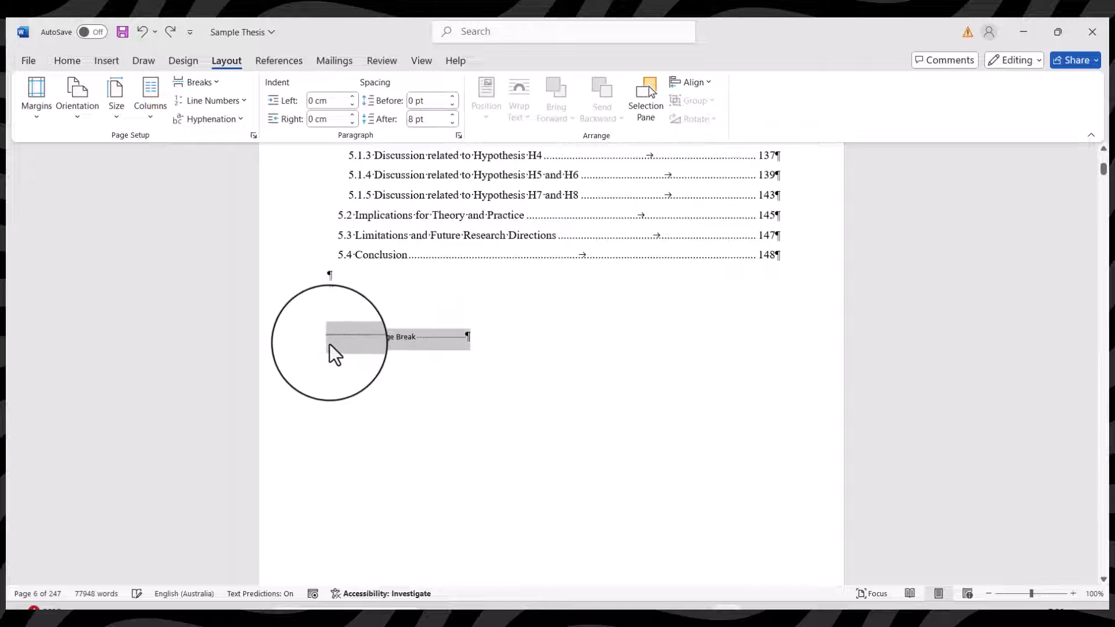
{"action": "key", "text": "Delete"}
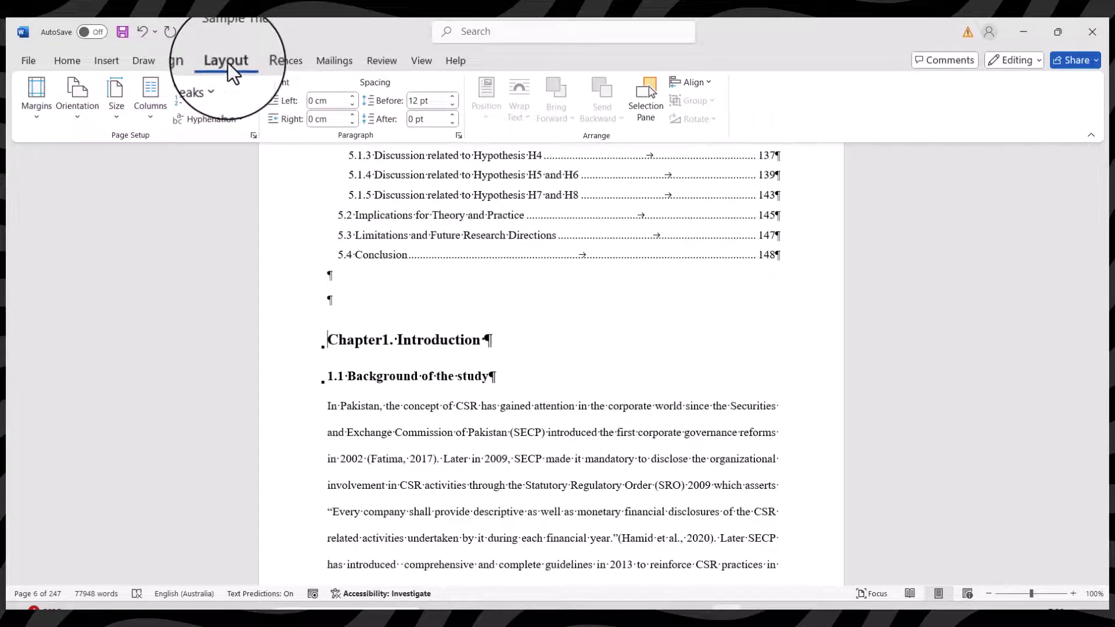
- Insert a Next Page section break before the Chapter 1 Introduction heading
{"action": "left_click", "coordinate": [215, 82]}
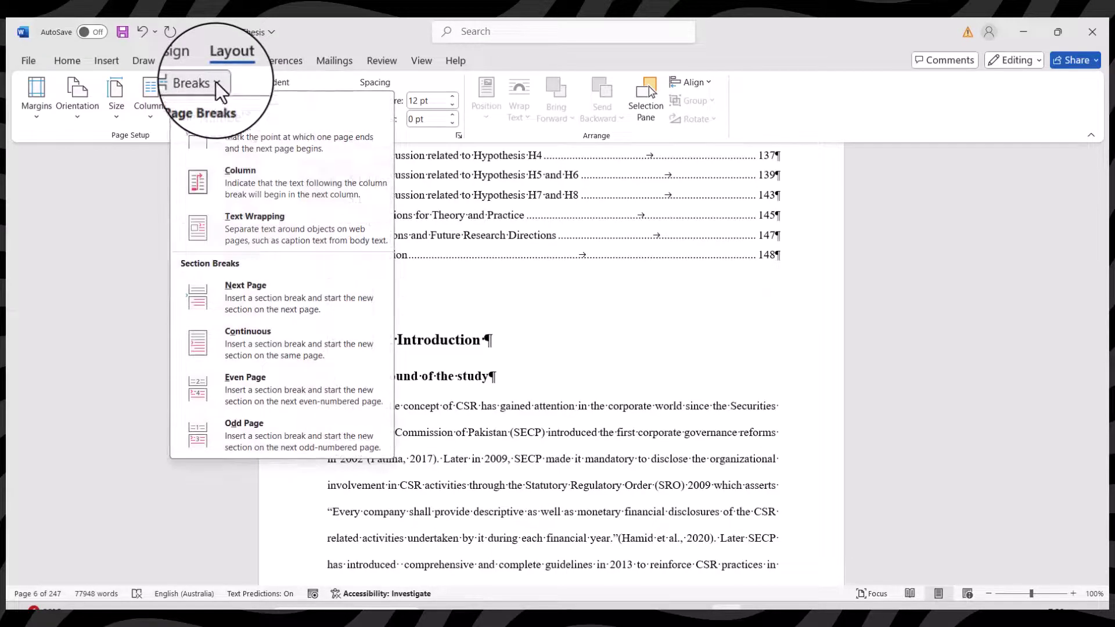
{"action": "left_click", "coordinate": [235, 294]}
{"action": "scroll", "coordinate": [424, 386], "scroll_direction": "up", "scroll_amount": 3}
- Open the title page's footer for editing and remove its page numbers
{"action": "scroll", "coordinate": [436, 348], "scroll_direction": "down", "scroll_amount": 2}
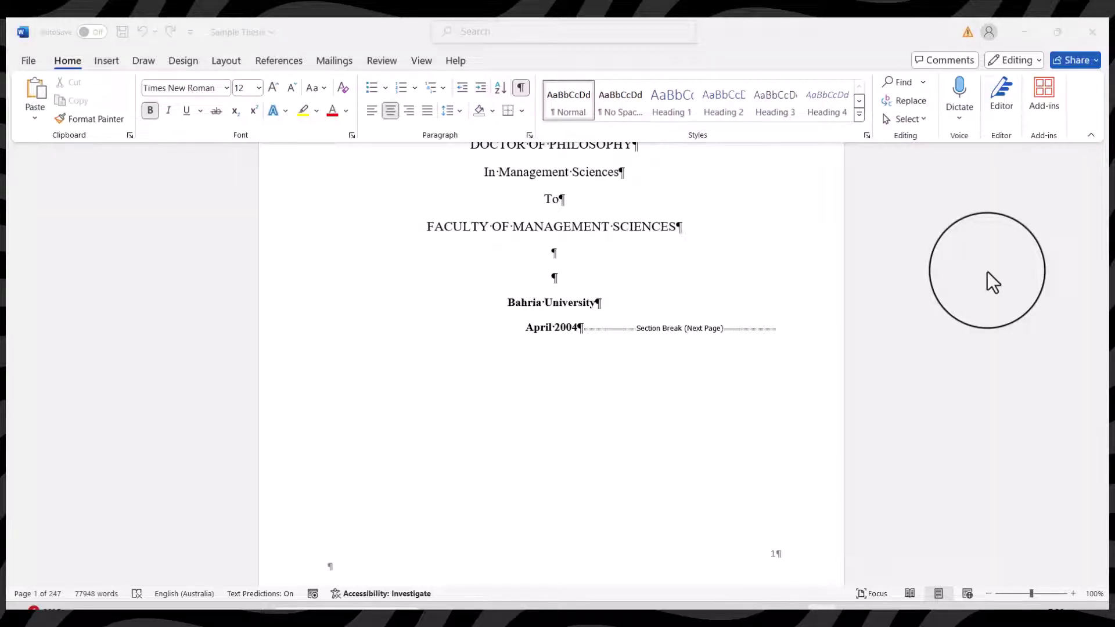
{"action": "double_click", "coordinate": [773, 556]}
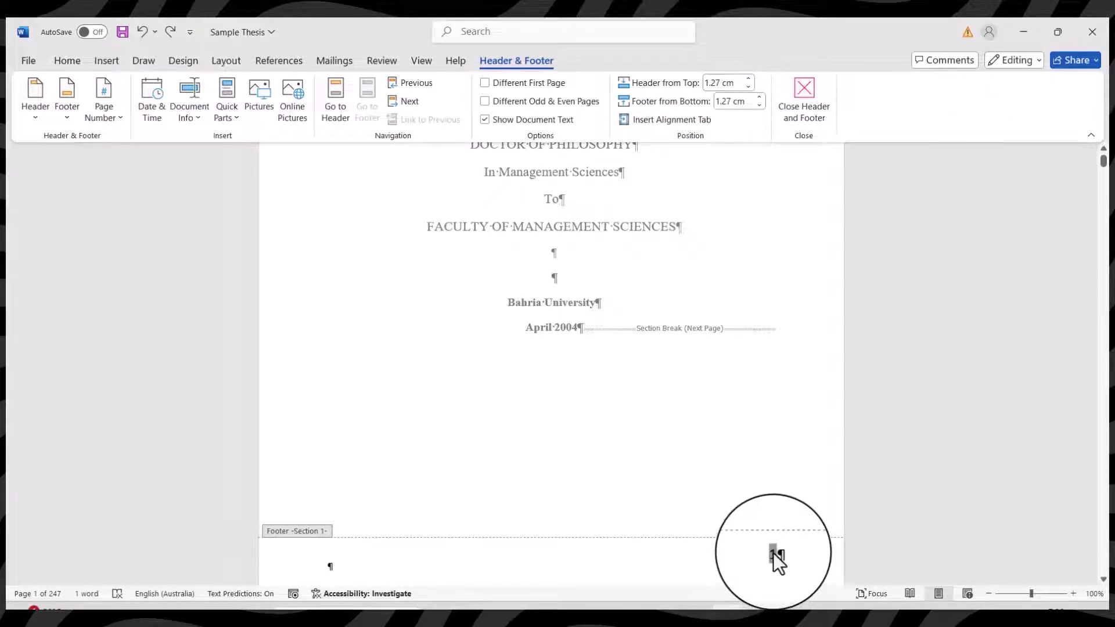
{"action": "left_click", "coordinate": [113, 118]}
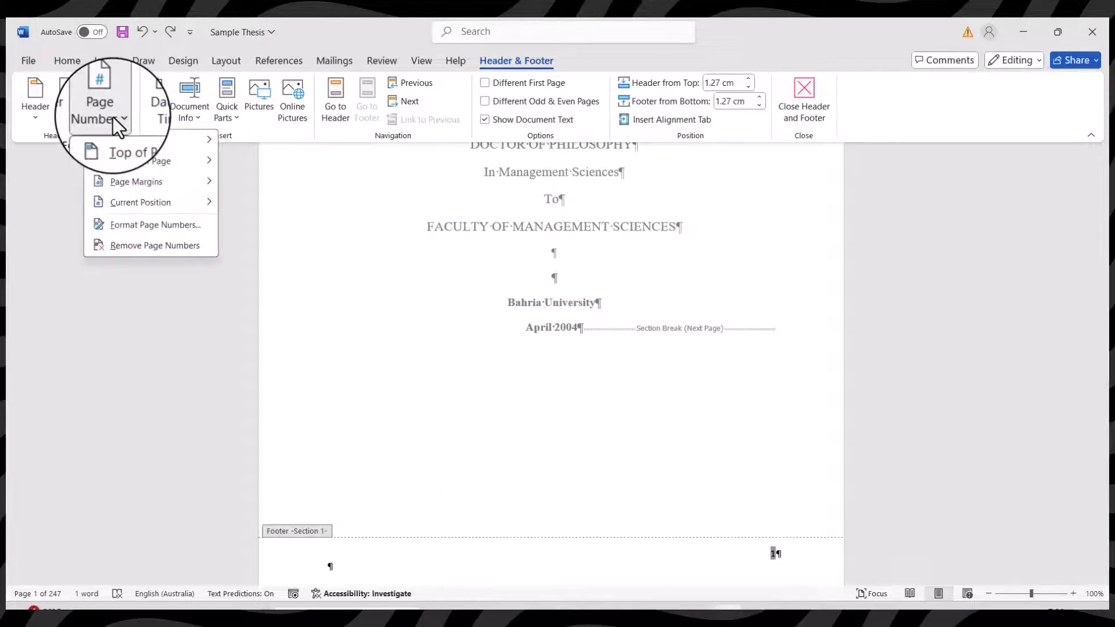
{"action": "left_click", "coordinate": [149, 248]}
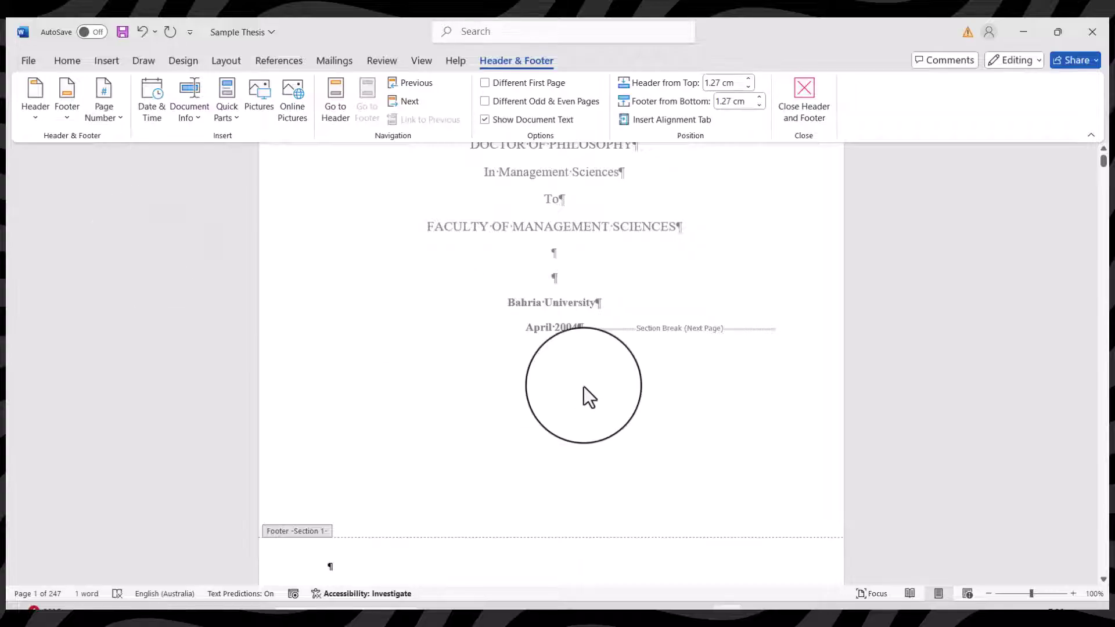
- Examine the footers of the title page and the Abstract section for page numbers and section links
{"action": "scroll", "coordinate": [584, 386], "scroll_direction": "down", "scroll_amount": 12}
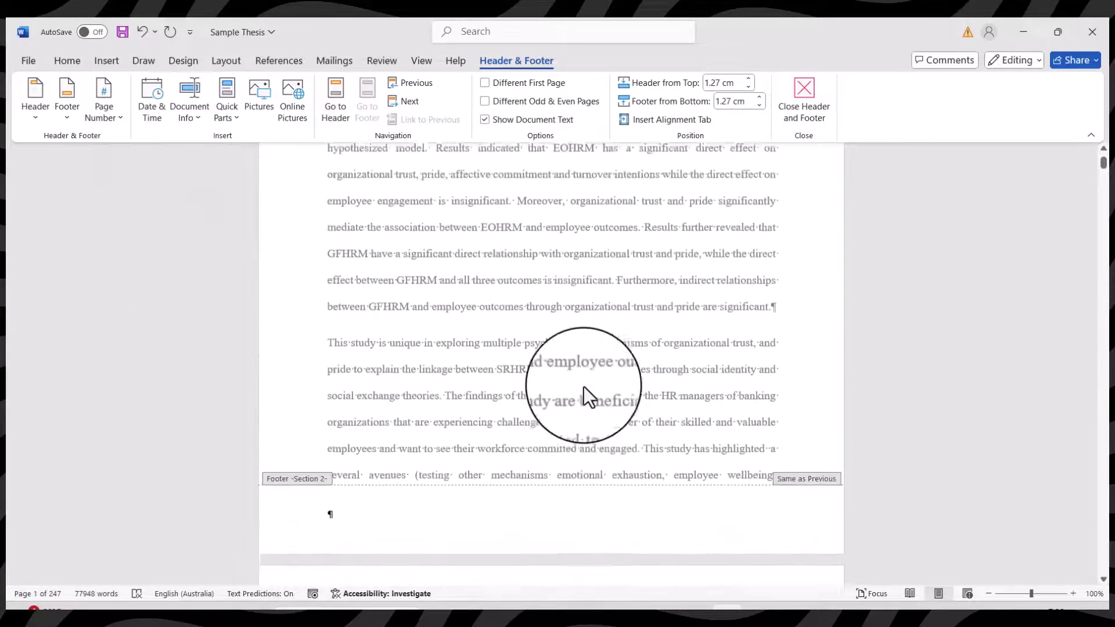
{"action": "scroll", "coordinate": [584, 386], "scroll_direction": "up", "scroll_amount": 4}
{"action": "scroll", "coordinate": [584, 385], "scroll_direction": "up", "scroll_amount": 10}
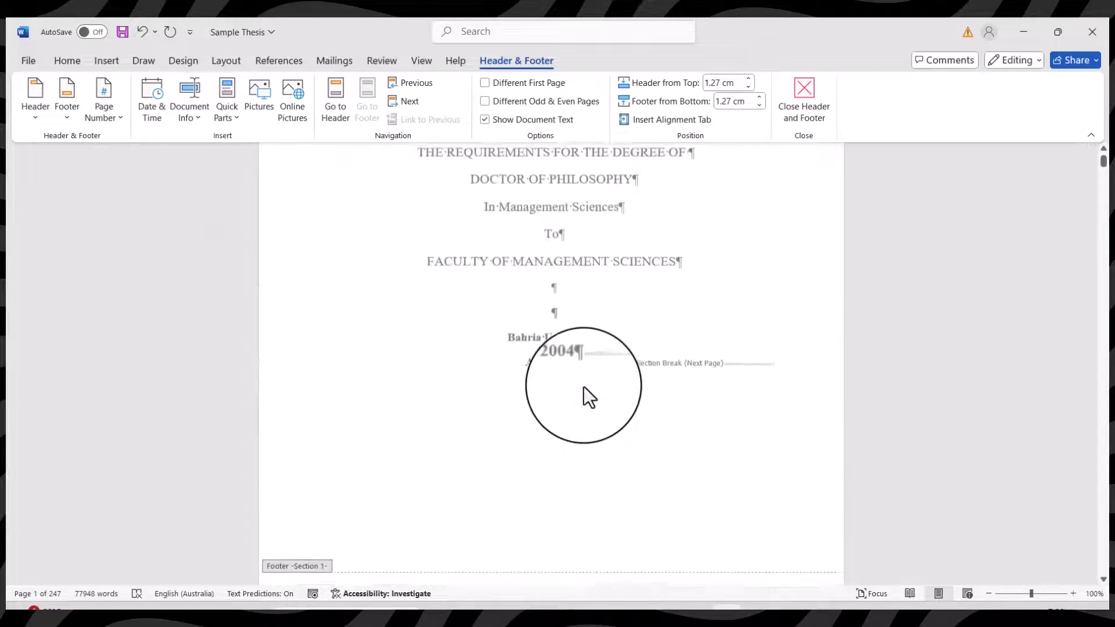
{"action": "scroll", "coordinate": [733, 457], "scroll_direction": "down", "scroll_amount": 1}
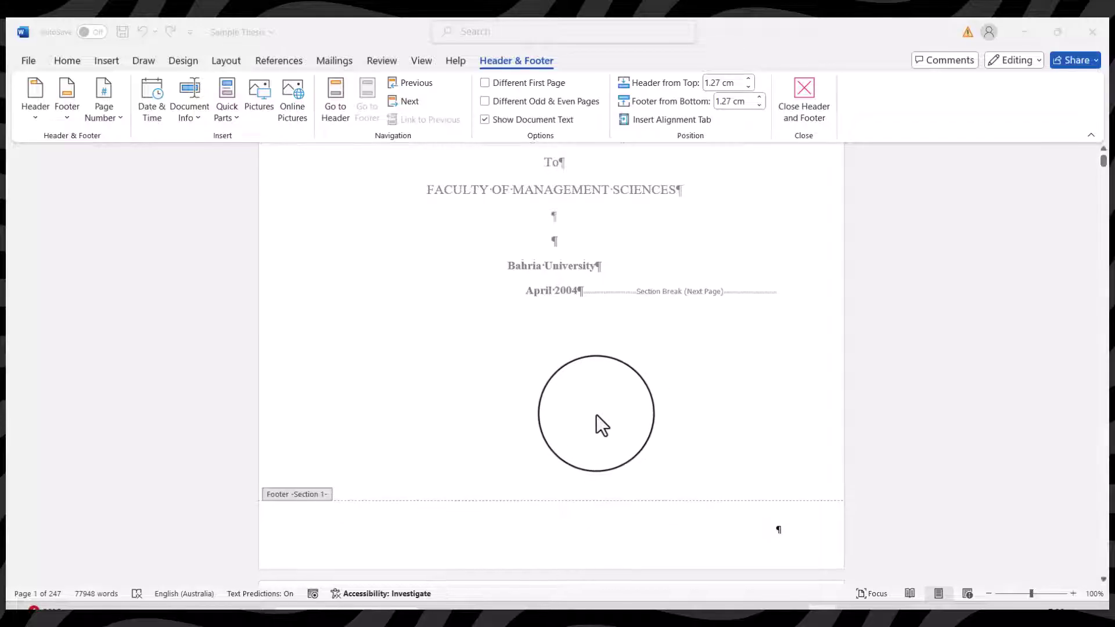
{"action": "scroll", "coordinate": [597, 415], "scroll_direction": "down", "scroll_amount": 1}
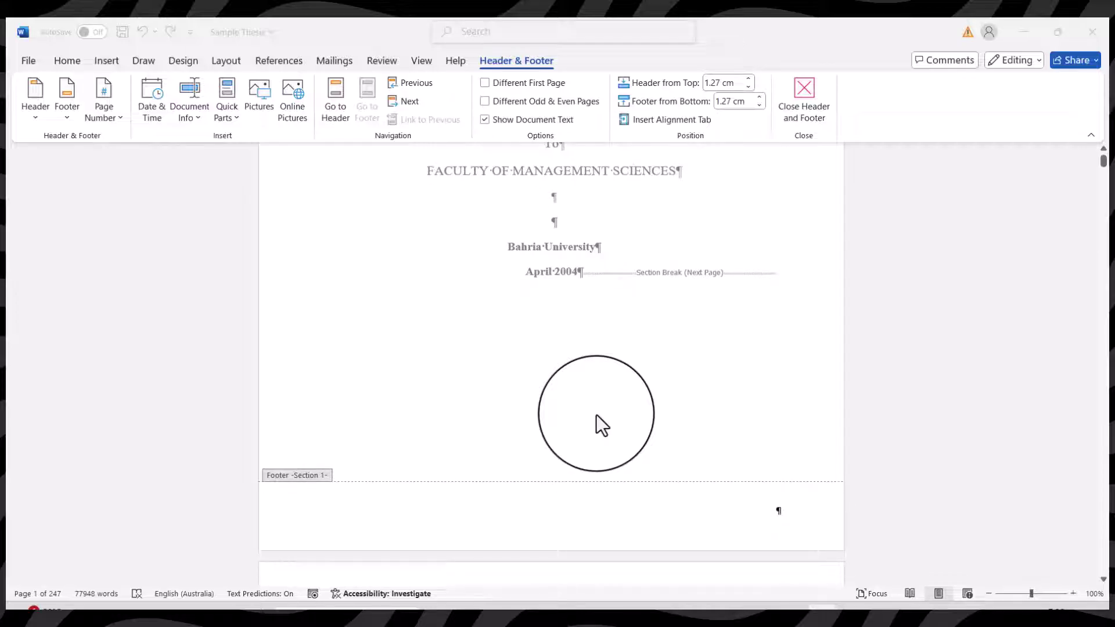
{"action": "scroll", "coordinate": [596, 415], "scroll_direction": "up", "scroll_amount": 3}
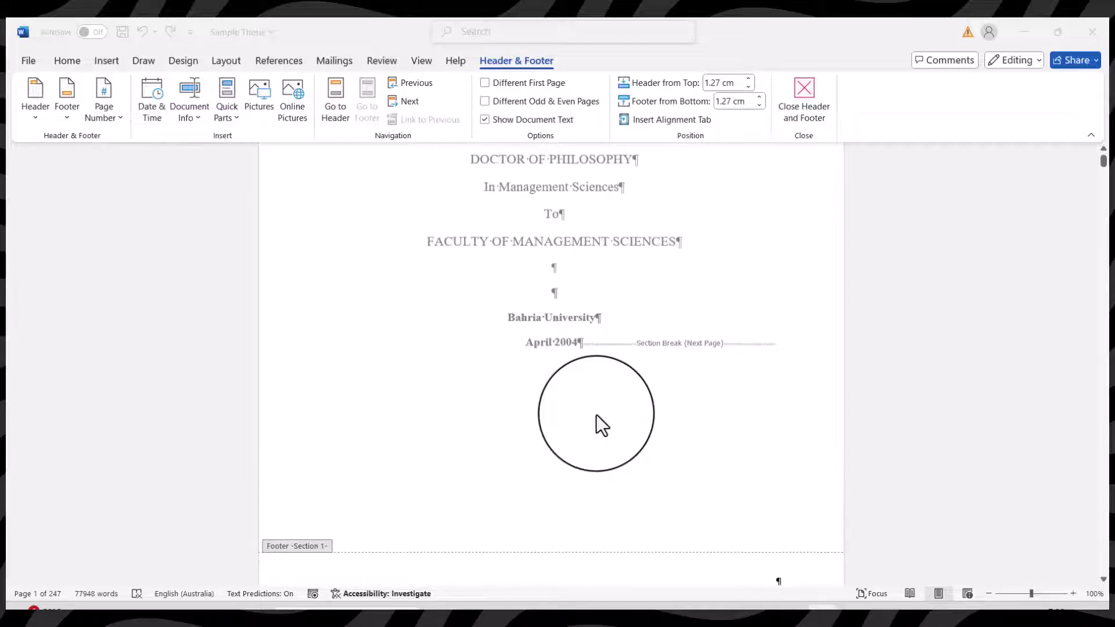
{"action": "scroll", "coordinate": [597, 416], "scroll_direction": "down", "scroll_amount": 7}
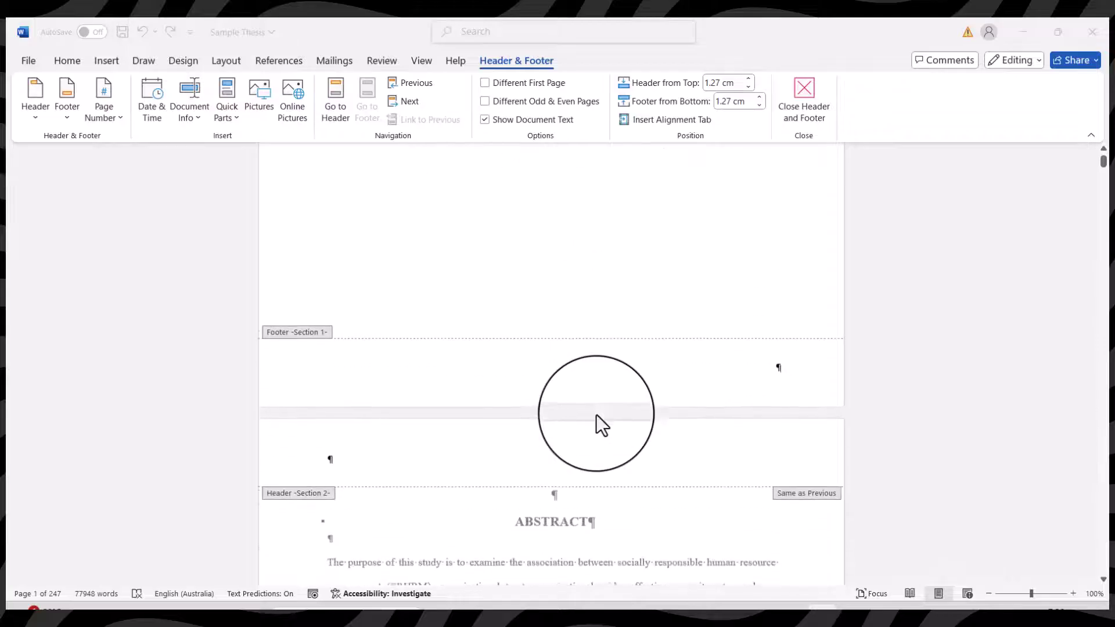
{"action": "scroll", "coordinate": [597, 415], "scroll_direction": "down", "scroll_amount": 3}
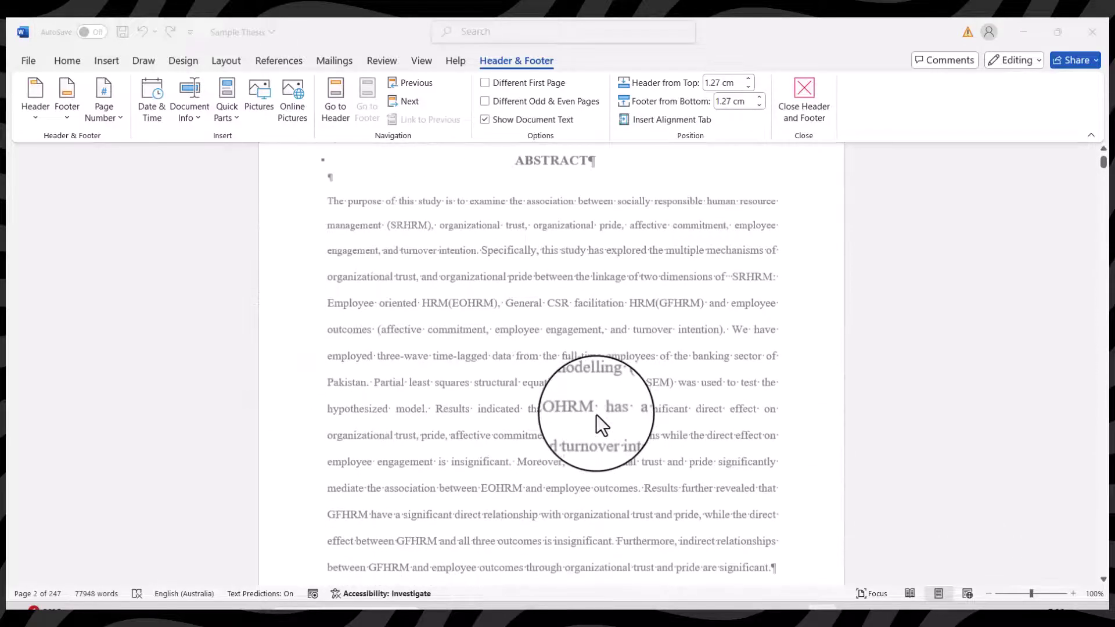
{"action": "scroll", "coordinate": [597, 415], "scroll_direction": "down", "scroll_amount": 3}
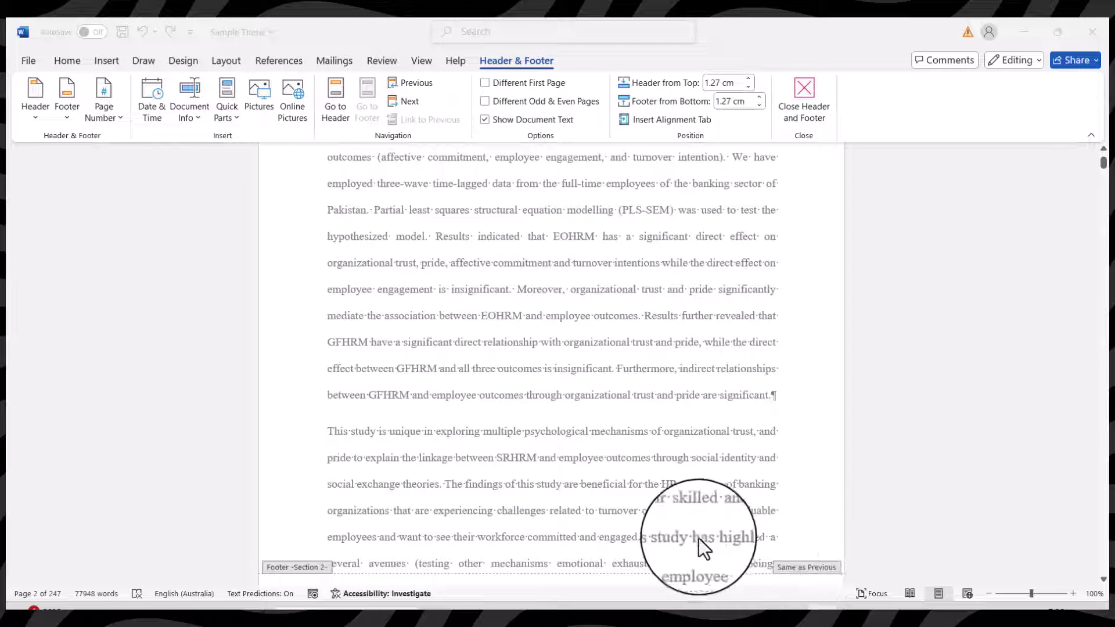
- Turn off Link to Previous for the Abstract section's footer so it is independent of the title page
{"action": "scroll", "coordinate": [698, 537], "scroll_direction": "up", "scroll_amount": 4}
{"action": "scroll", "coordinate": [698, 538], "scroll_direction": "down", "scroll_amount": 4}
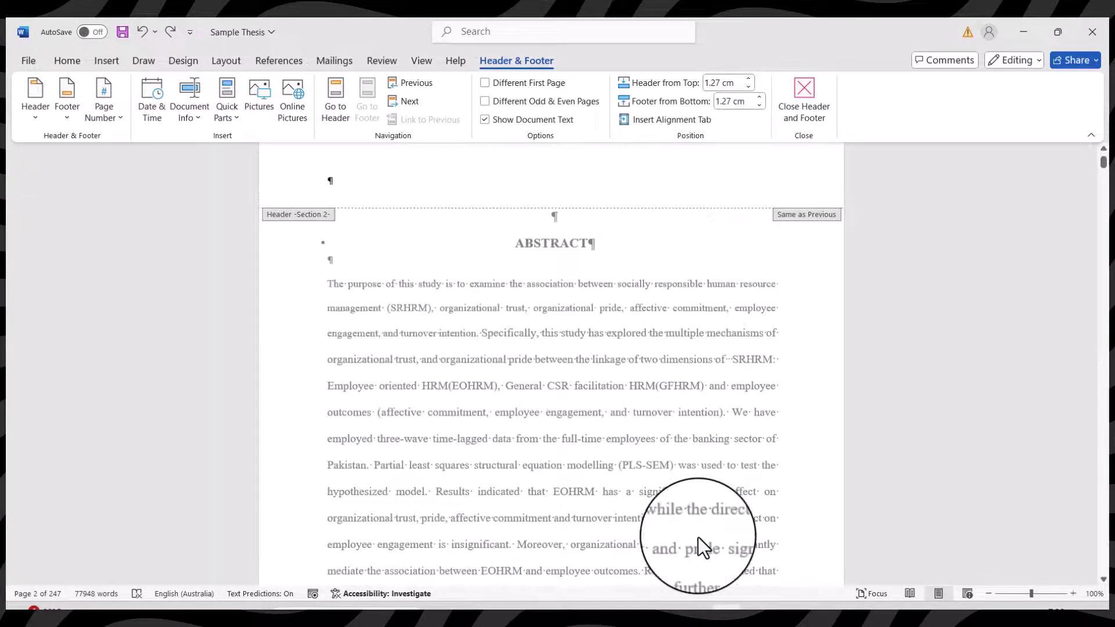
{"action": "scroll", "coordinate": [698, 538], "scroll_direction": "down", "scroll_amount": 1}
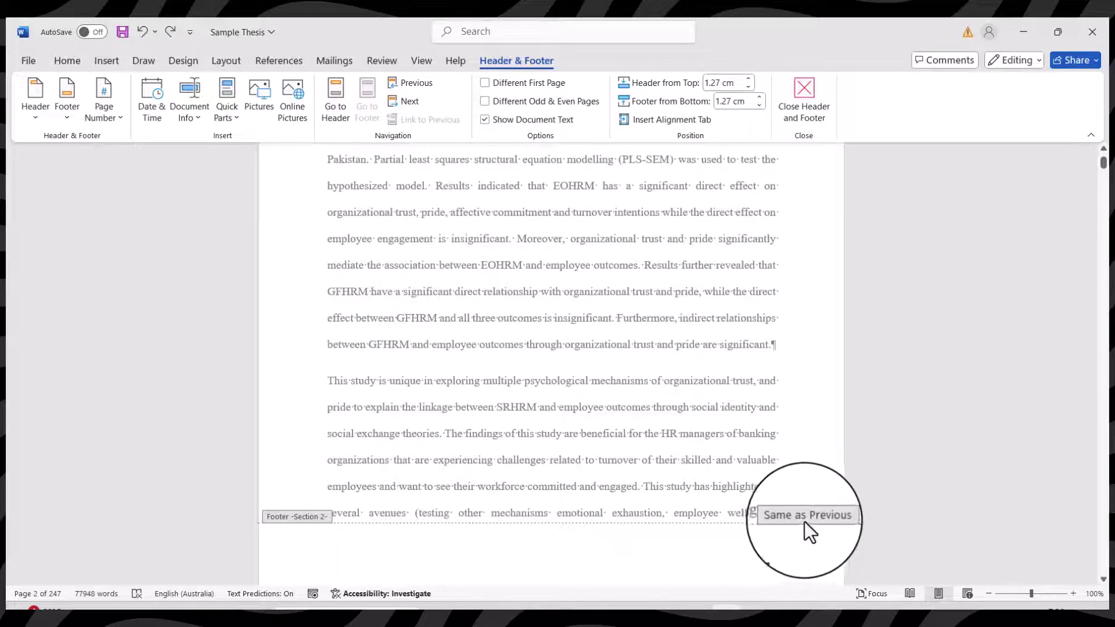
{"action": "left_click", "coordinate": [778, 555]}
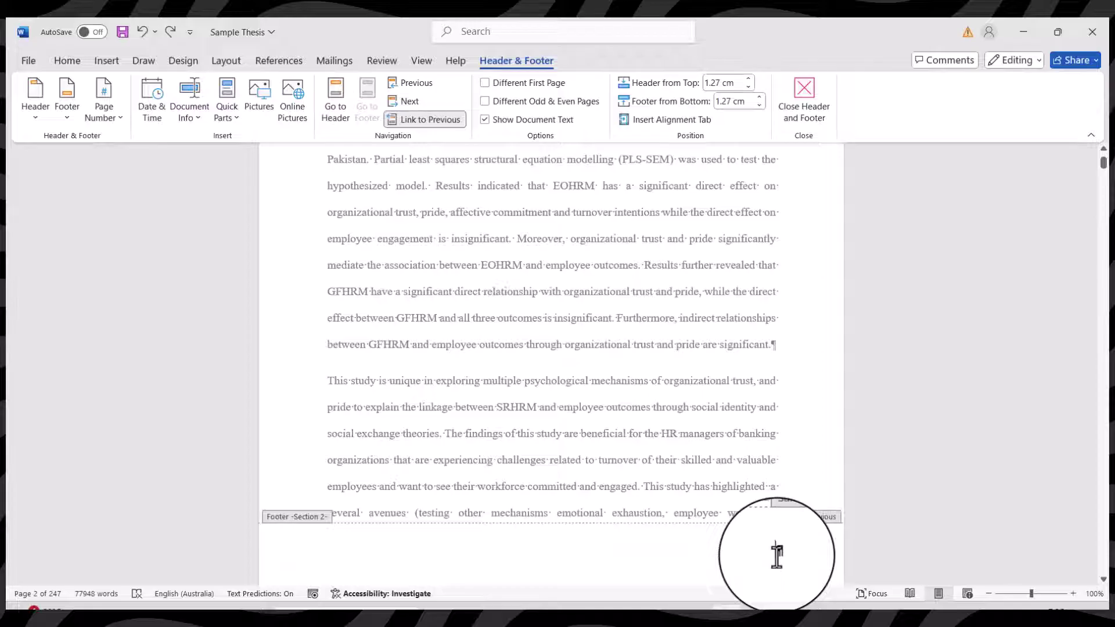
{"action": "left_click", "coordinate": [434, 122]}
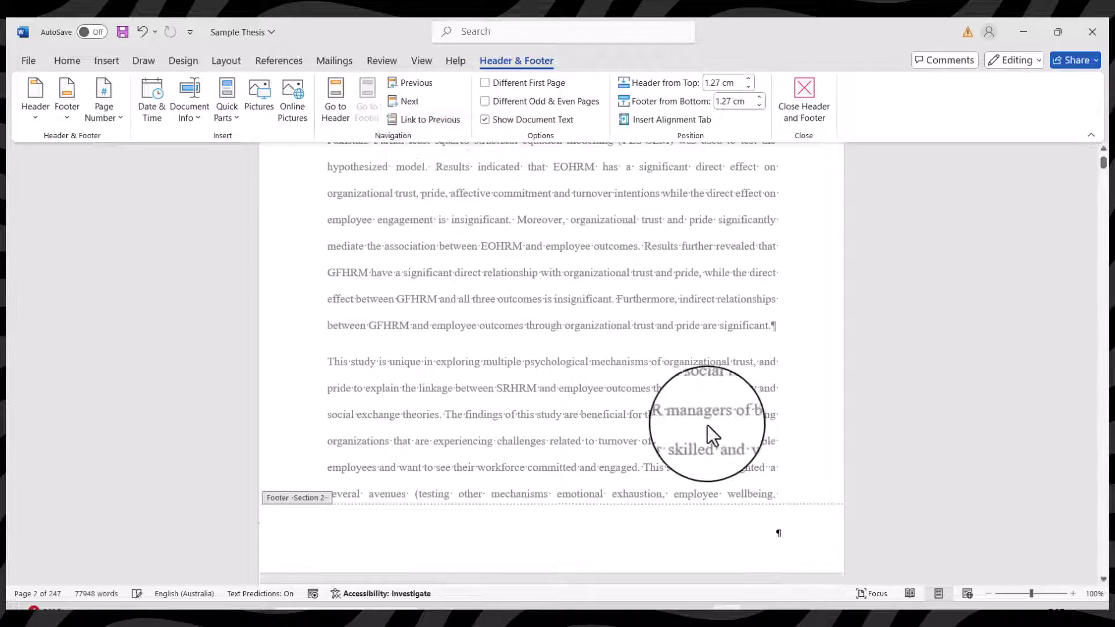
- Turn off Link to Previous for the footer of the section starting at Chapter 1 Introduction
{"action": "scroll", "coordinate": [706, 425], "scroll_direction": "up", "scroll_amount": 5}
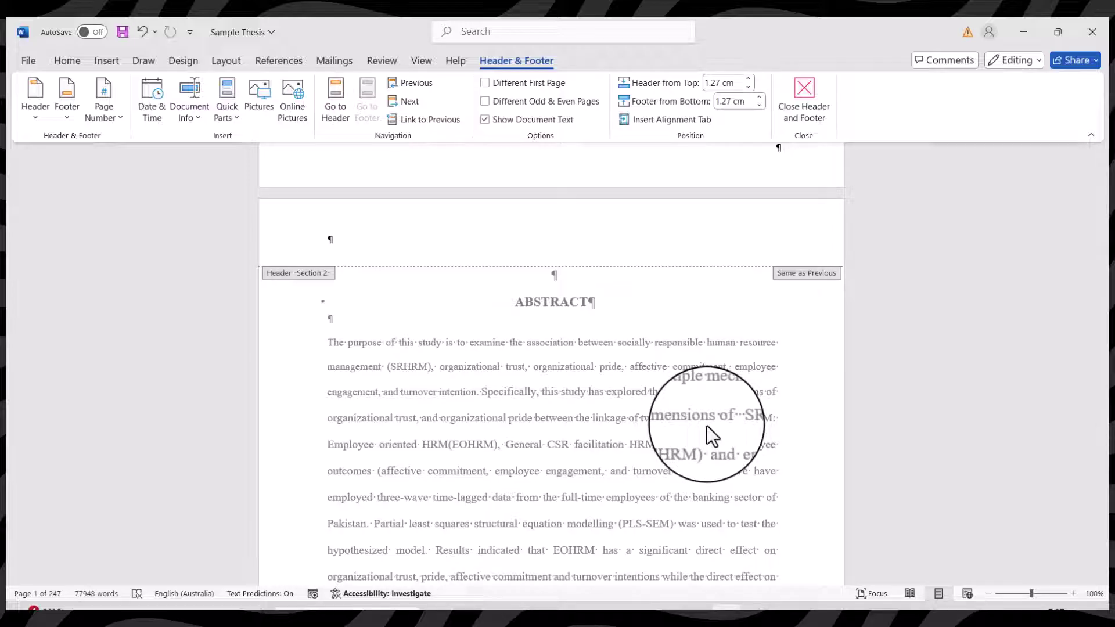
{"action": "scroll", "coordinate": [707, 426], "scroll_direction": "down", "scroll_amount": 10}
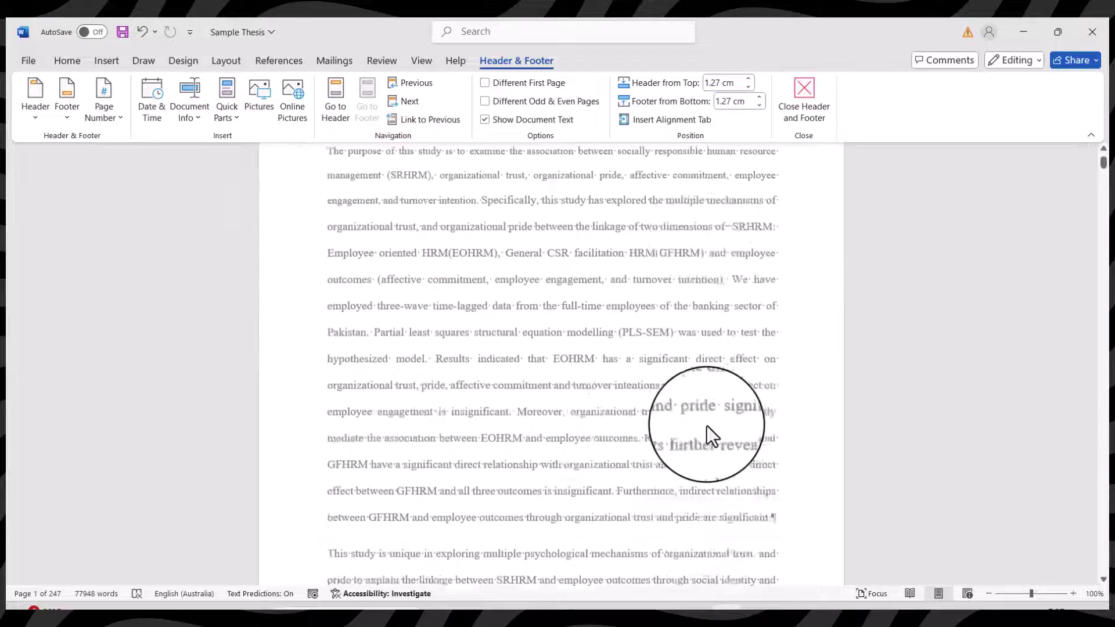
{"action": "scroll", "coordinate": [707, 426], "scroll_direction": "down", "scroll_amount": 8}
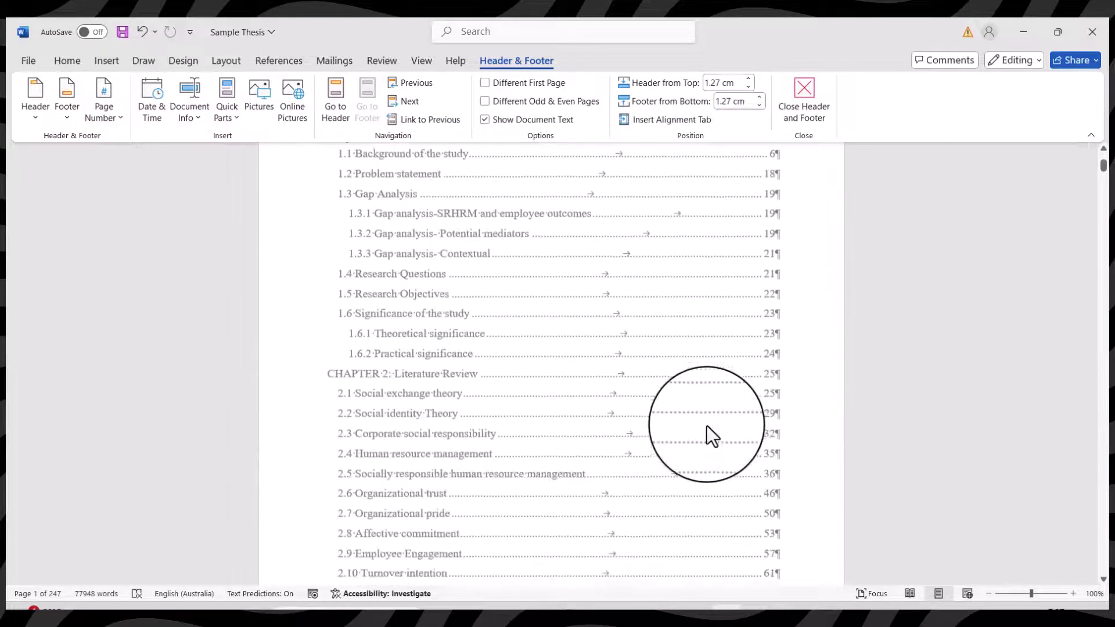
{"action": "scroll", "coordinate": [706, 426], "scroll_direction": "down", "scroll_amount": 4}
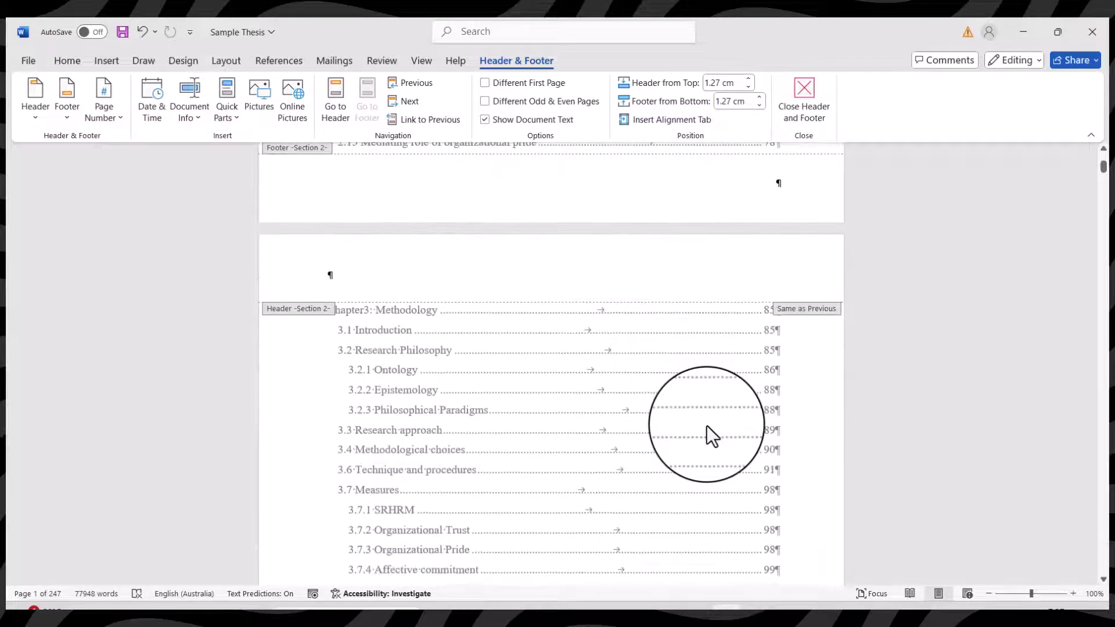
{"action": "scroll", "coordinate": [707, 430], "scroll_direction": "down", "scroll_amount": 10}
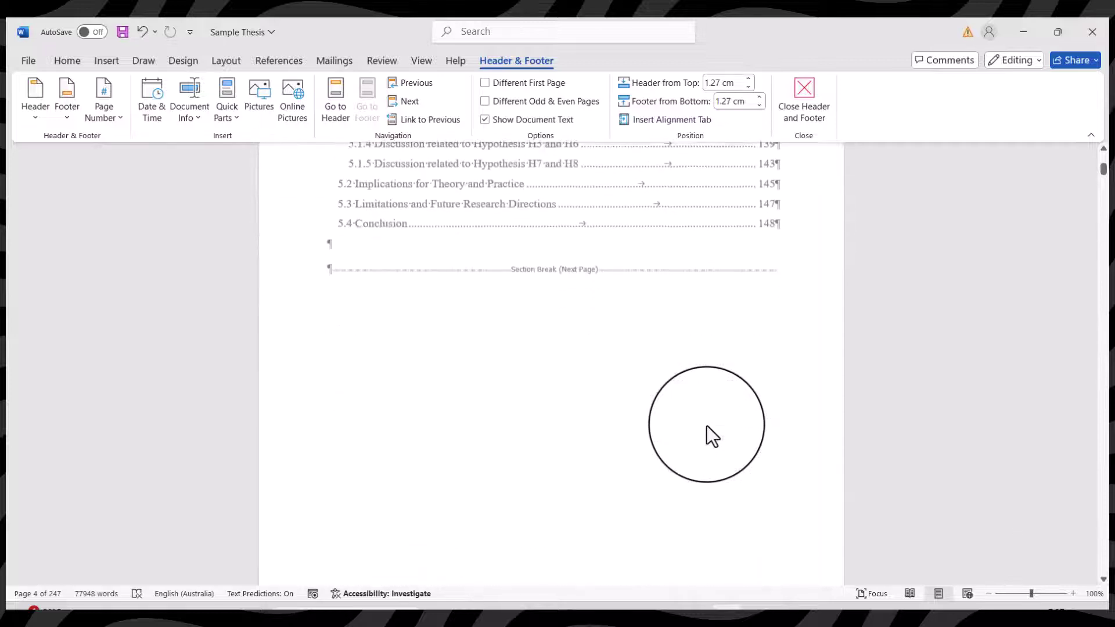
{"action": "scroll", "coordinate": [707, 426], "scroll_direction": "down", "scroll_amount": 10}
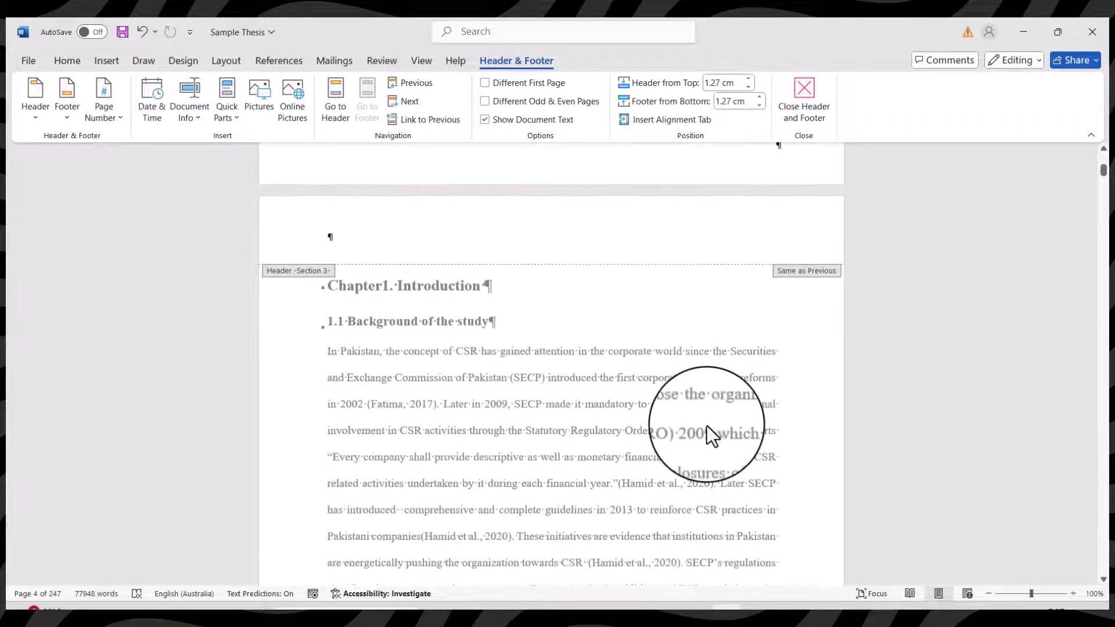
{"action": "scroll", "coordinate": [707, 426], "scroll_direction": "down", "scroll_amount": 5}
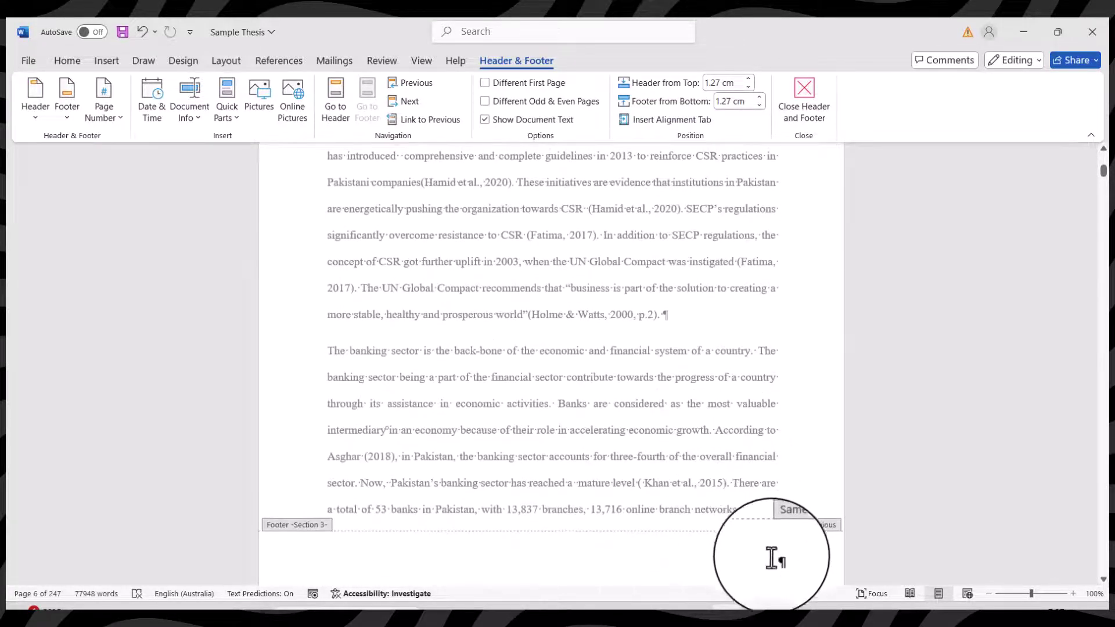
{"action": "left_click", "coordinate": [778, 565]}
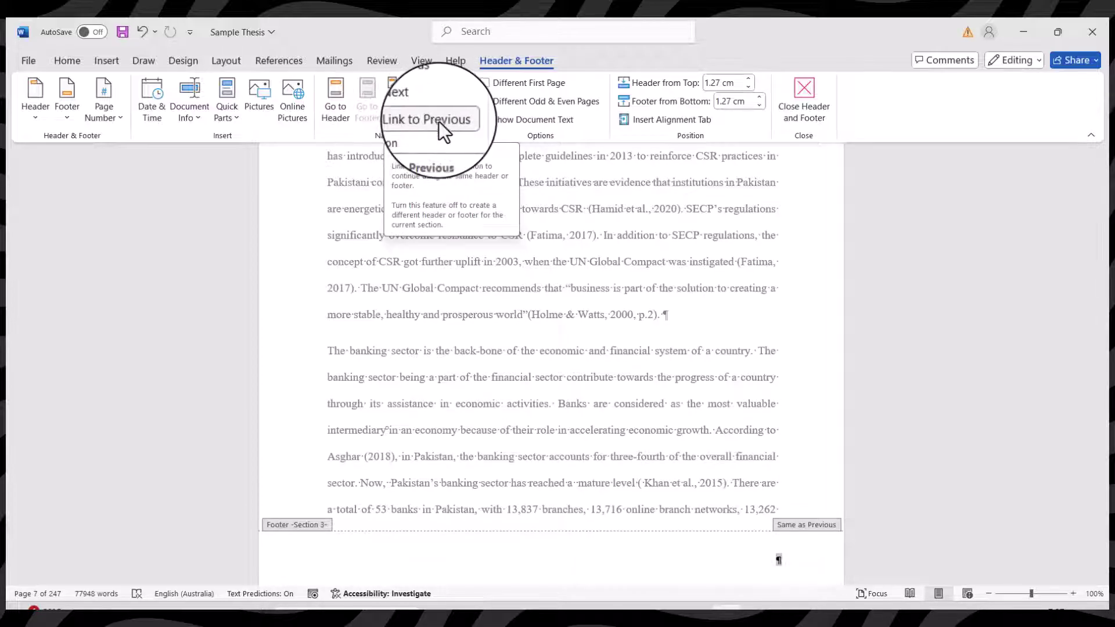
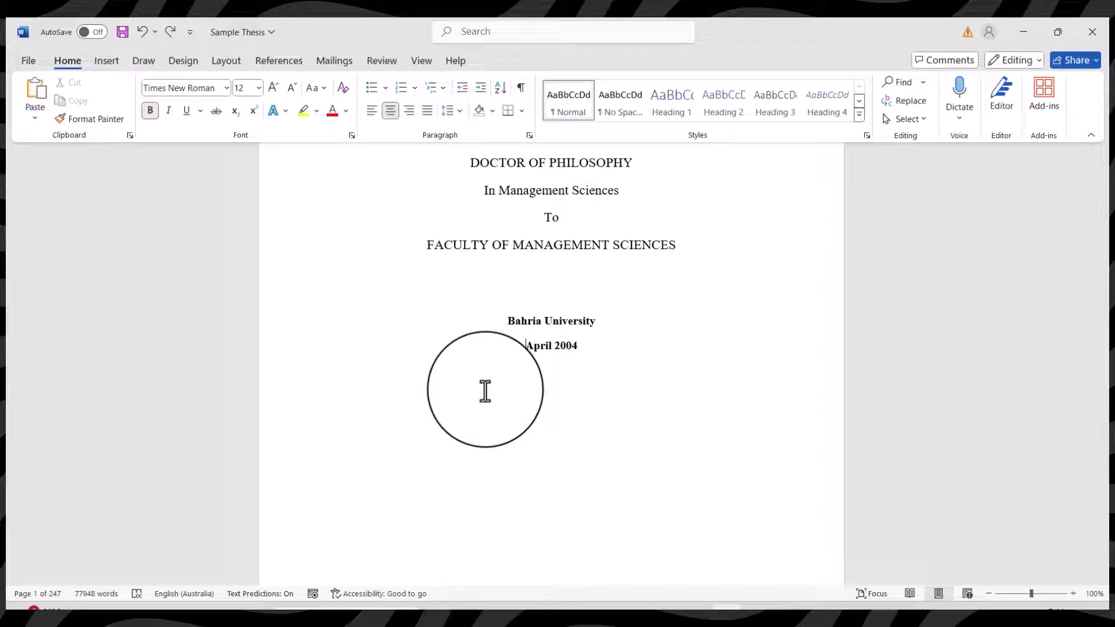
- Insert a Plain Number 3 page number at the bottom of the Abstract page
{"action": "scroll", "coordinate": [485, 391], "scroll_direction": "down", "scroll_amount": 1}
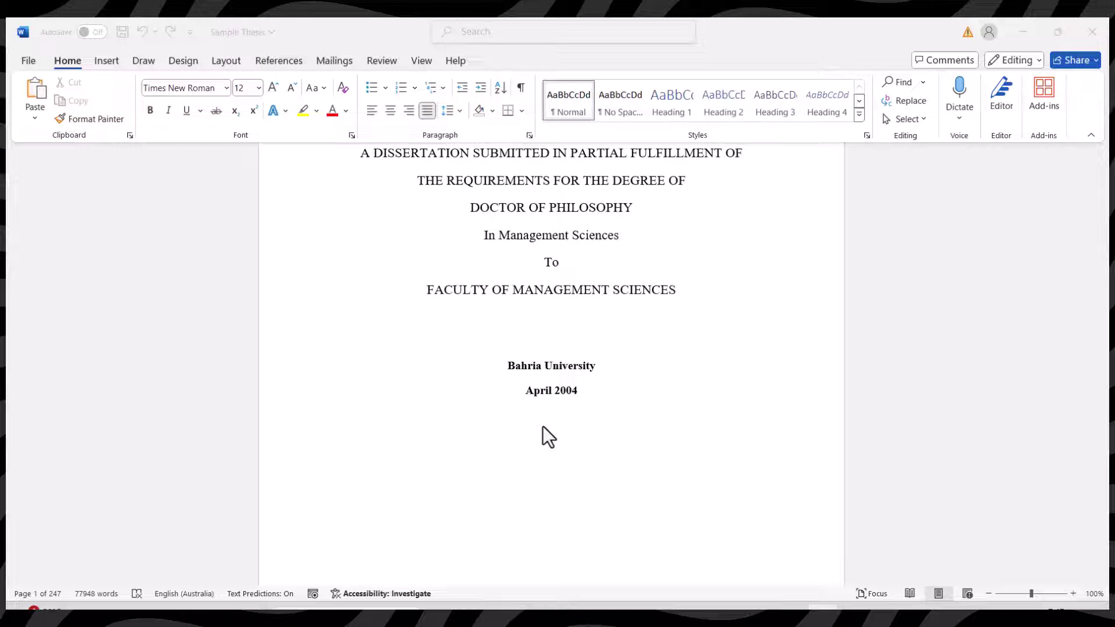
{"action": "scroll", "coordinate": [542, 427], "scroll_direction": "down", "scroll_amount": 1}
{"action": "scroll", "coordinate": [542, 426], "scroll_direction": "down", "scroll_amount": 8}
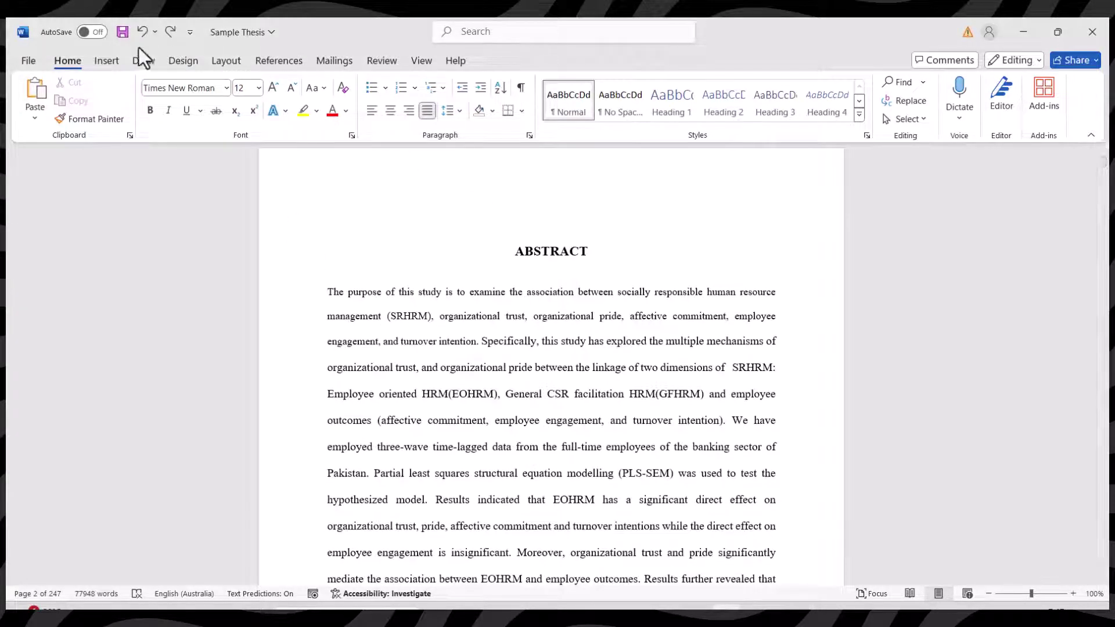
{"action": "left_click", "coordinate": [117, 61]}
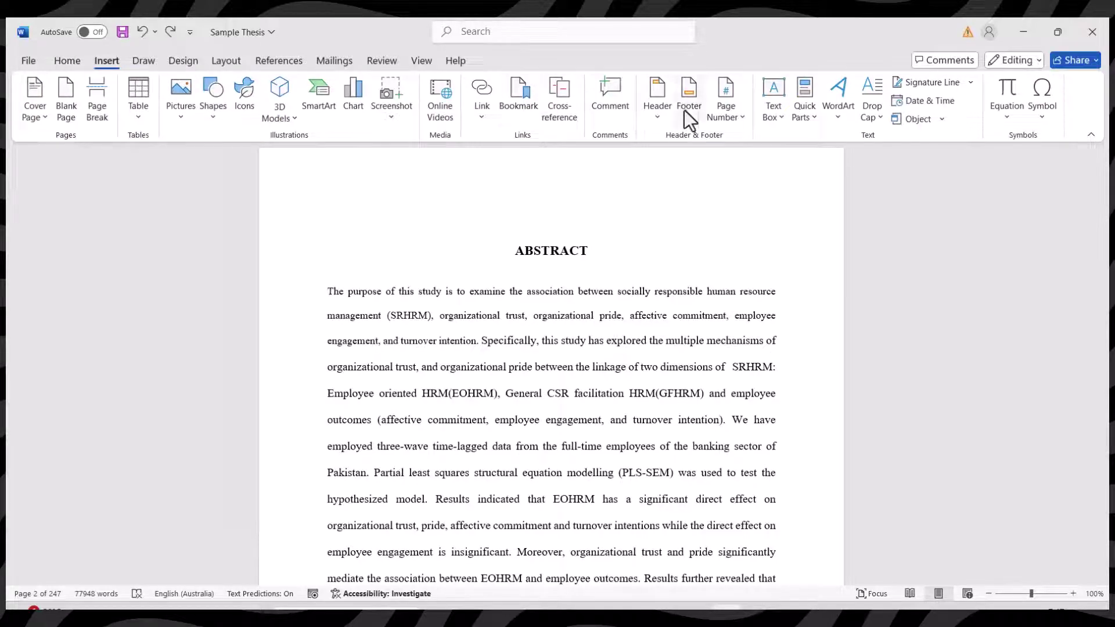
{"action": "left_click", "coordinate": [738, 114]}
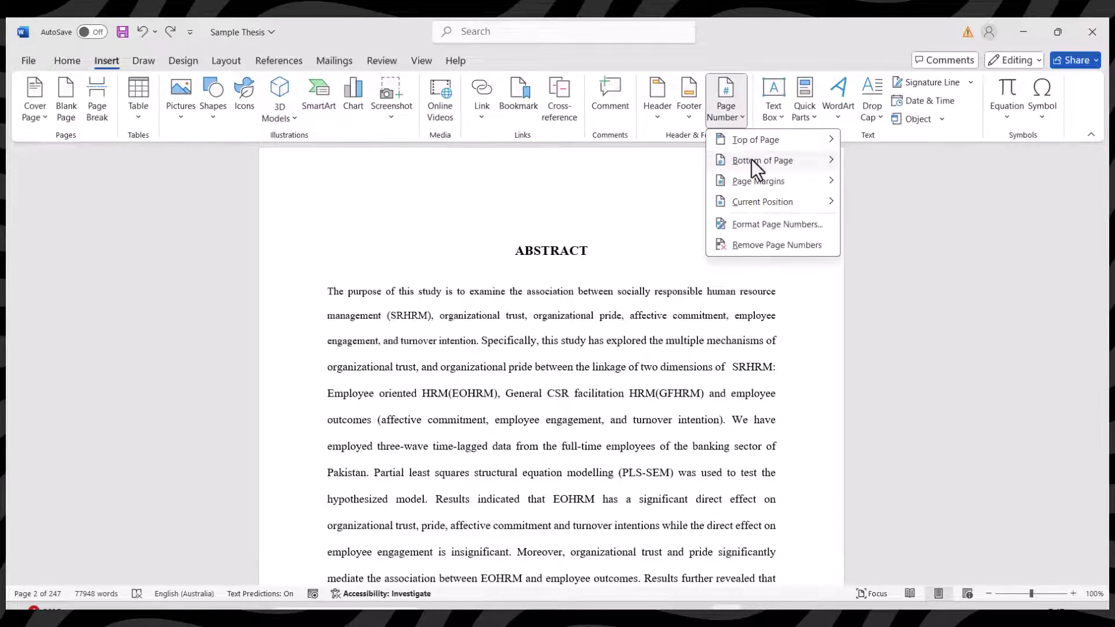
{"action": "mouse_move", "coordinate": [752, 159]}
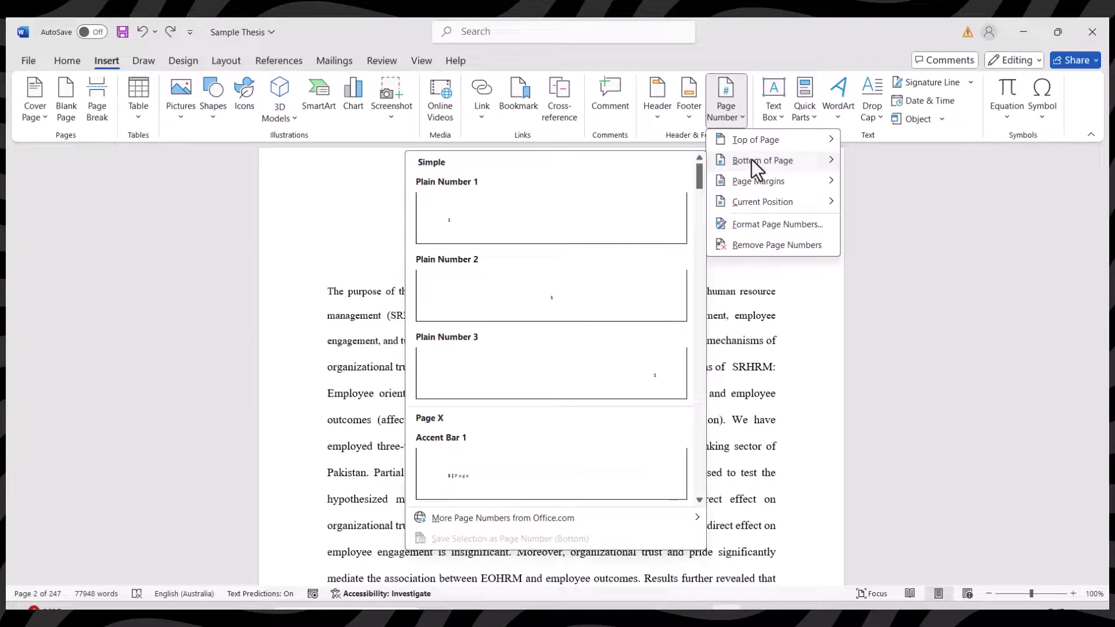
{"action": "left_click", "coordinate": [488, 363]}
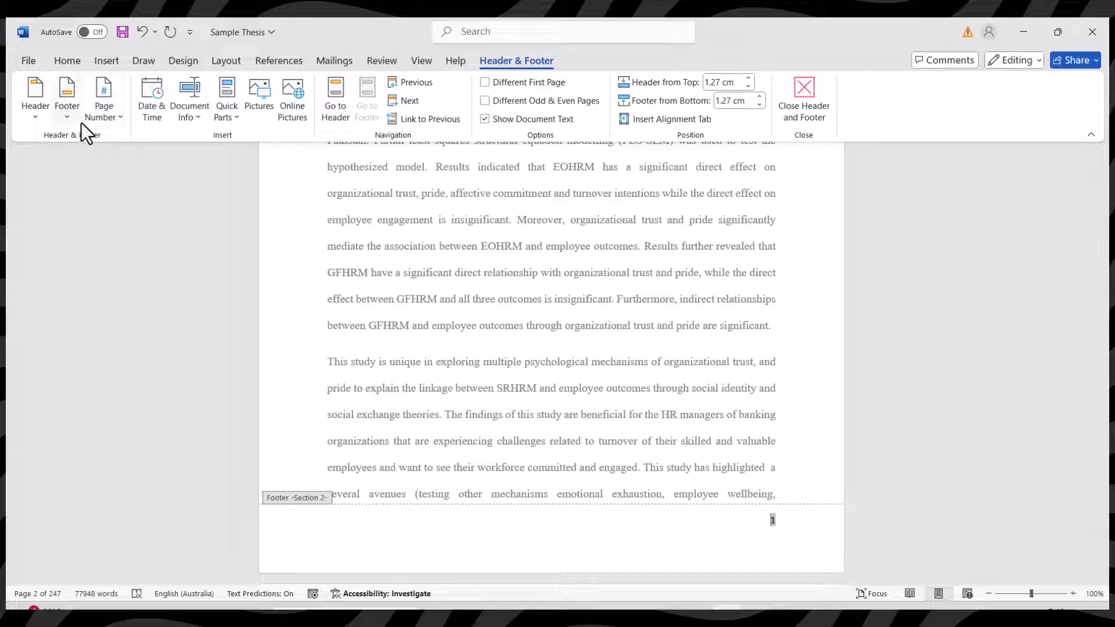
- Set the number format of the Abstract section's page numbers to i, ii, iii
{"action": "left_click", "coordinate": [120, 120]}
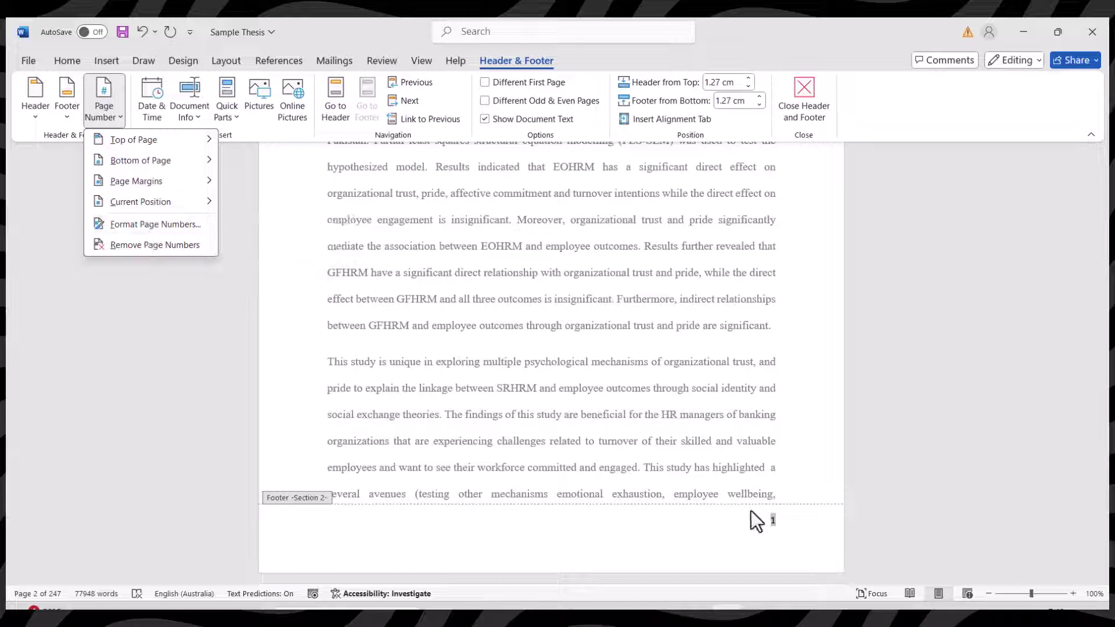
{"action": "left_click", "coordinate": [772, 519]}
{"action": "right_click", "coordinate": [772, 519]}
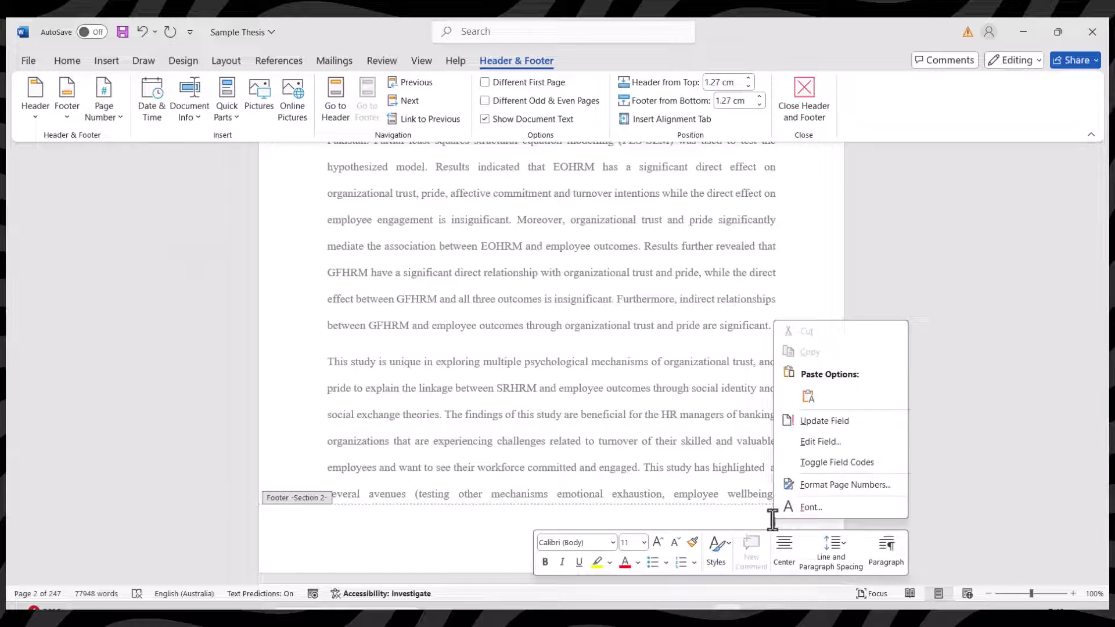
{"action": "left_click", "coordinate": [830, 487]}
{"action": "left_click_drag", "start_coordinate": [524, 201], "coordinate": [452, 225]}
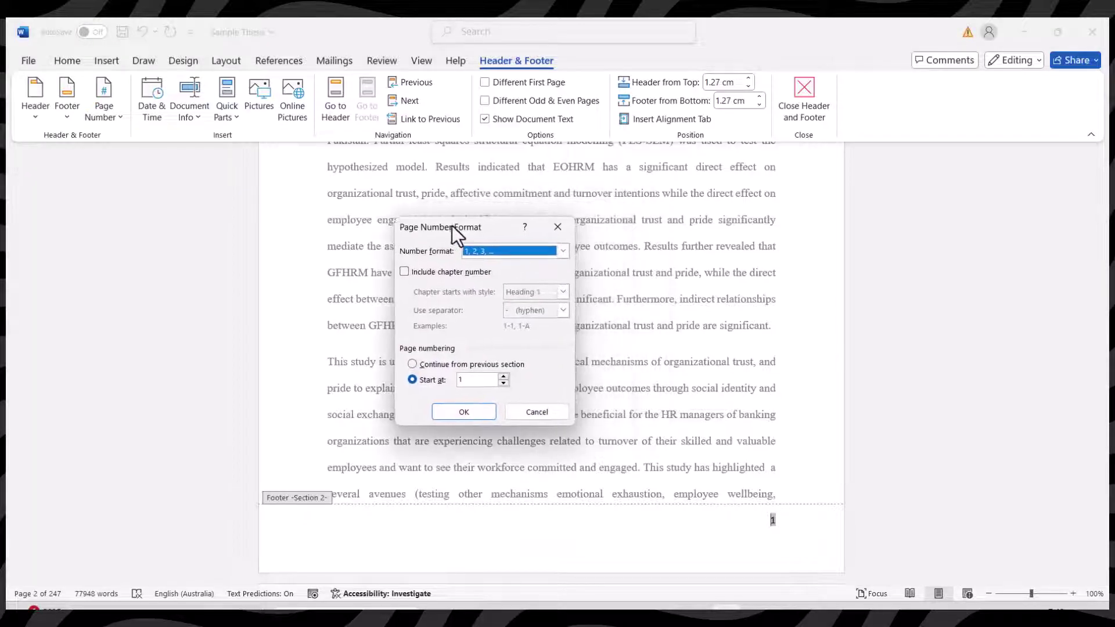
{"action": "left_click", "coordinate": [480, 253]}
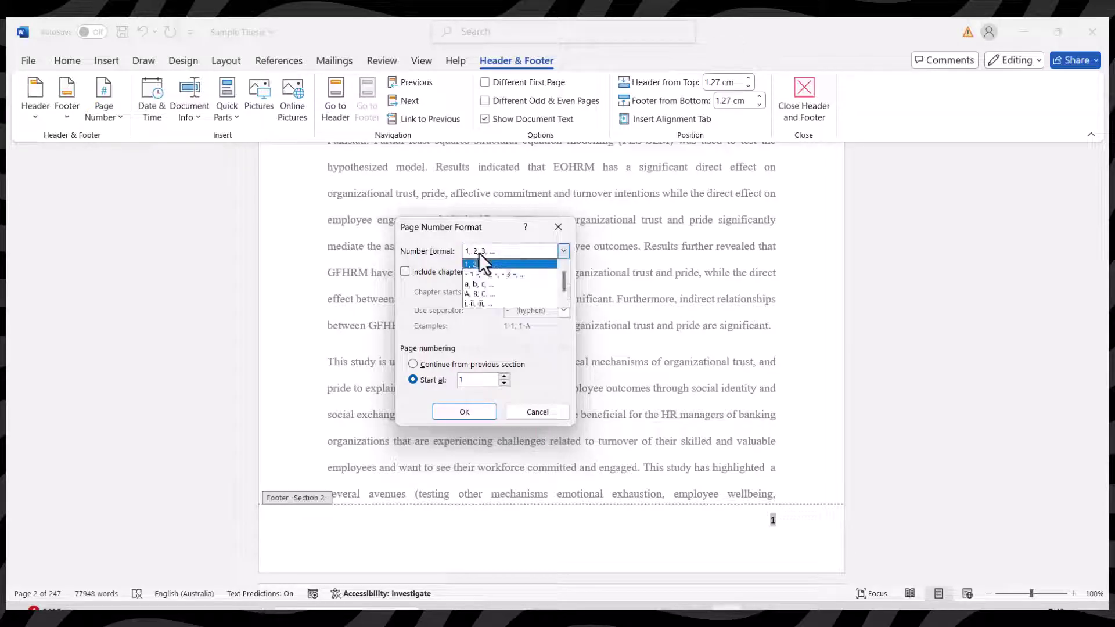
{"action": "left_click", "coordinate": [482, 304]}
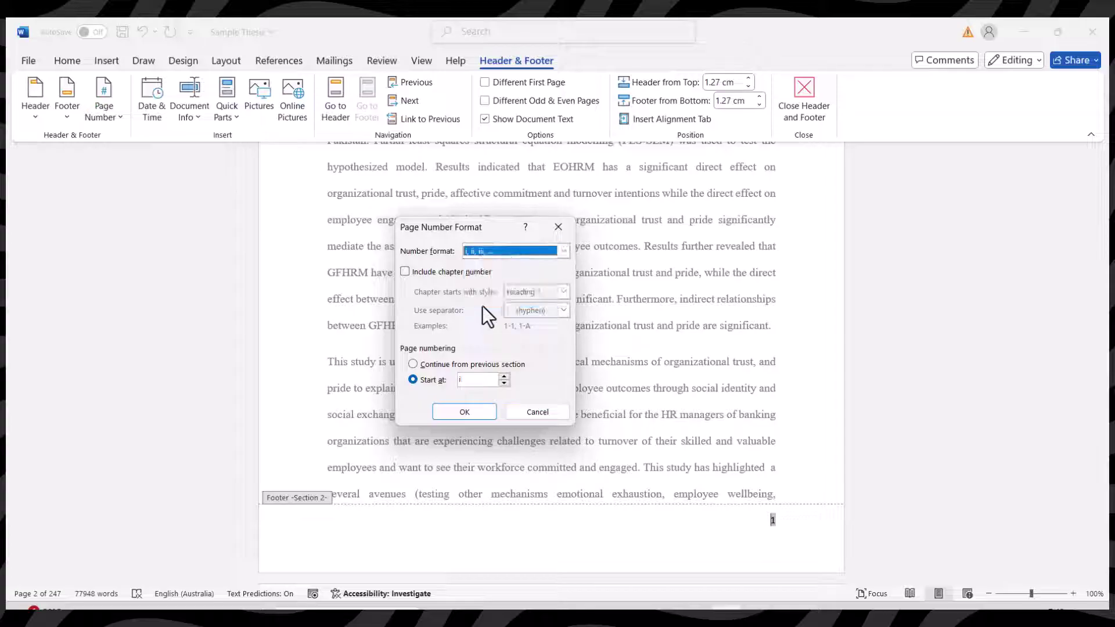
{"action": "left_click", "coordinate": [464, 412]}
- Leave footer editing and check the page numbers from the title page through the Abstract and table of contents
{"action": "scroll", "coordinate": [465, 314], "scroll_direction": "up", "scroll_amount": 5}
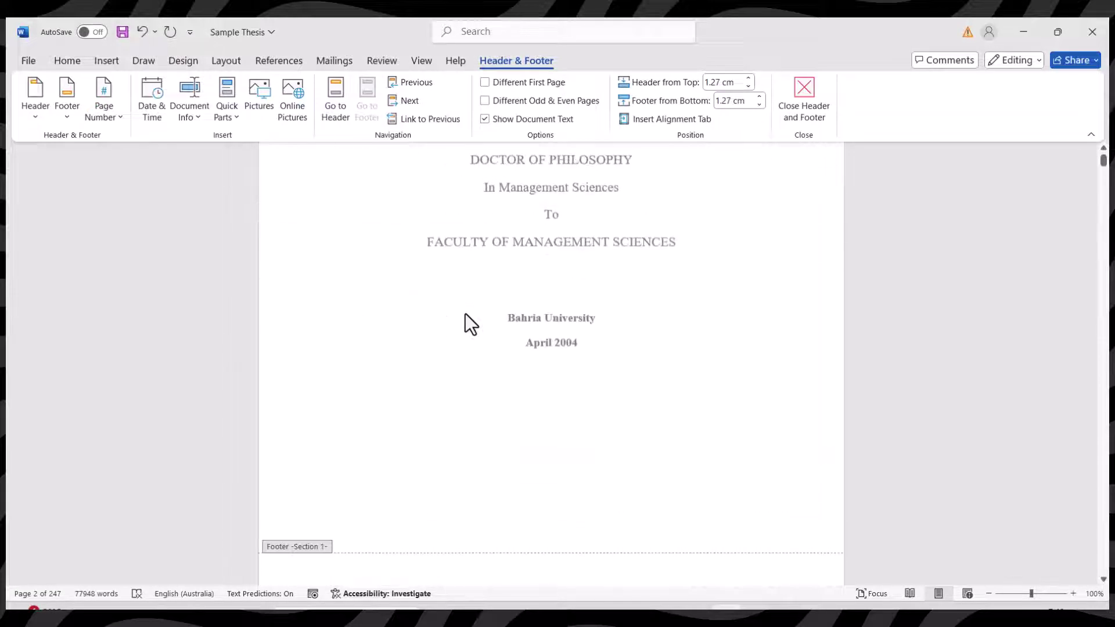
{"action": "double_click", "coordinate": [466, 314]}
{"action": "scroll", "coordinate": [465, 314], "scroll_direction": "down", "scroll_amount": 3}
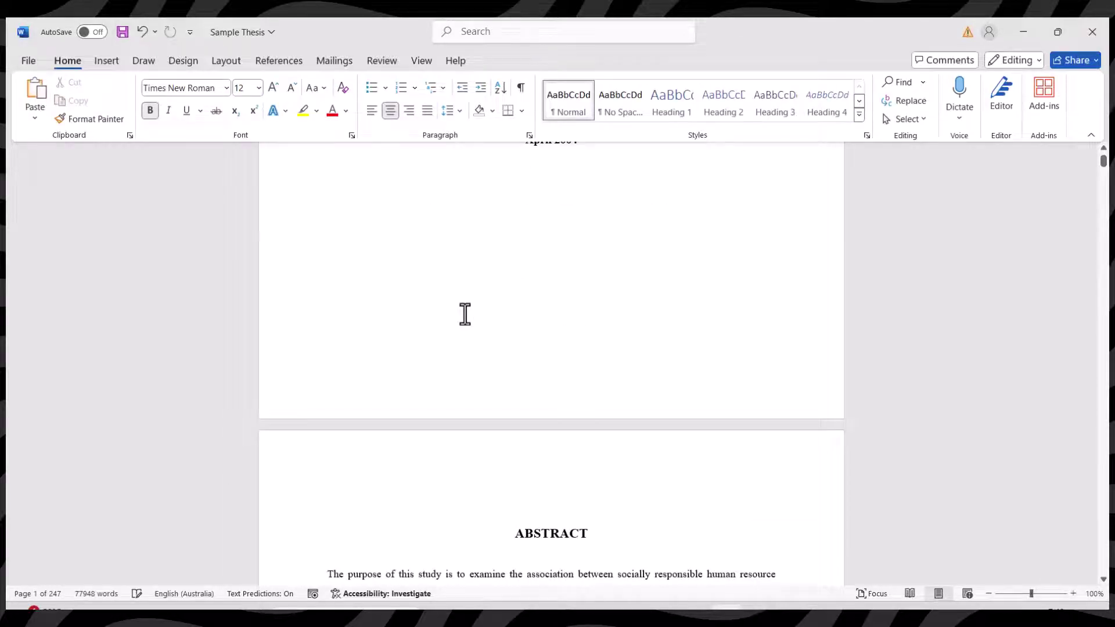
{"action": "scroll", "coordinate": [465, 314], "scroll_direction": "down", "scroll_amount": 4}
{"action": "scroll", "coordinate": [518, 498], "scroll_direction": "down", "scroll_amount": 7}
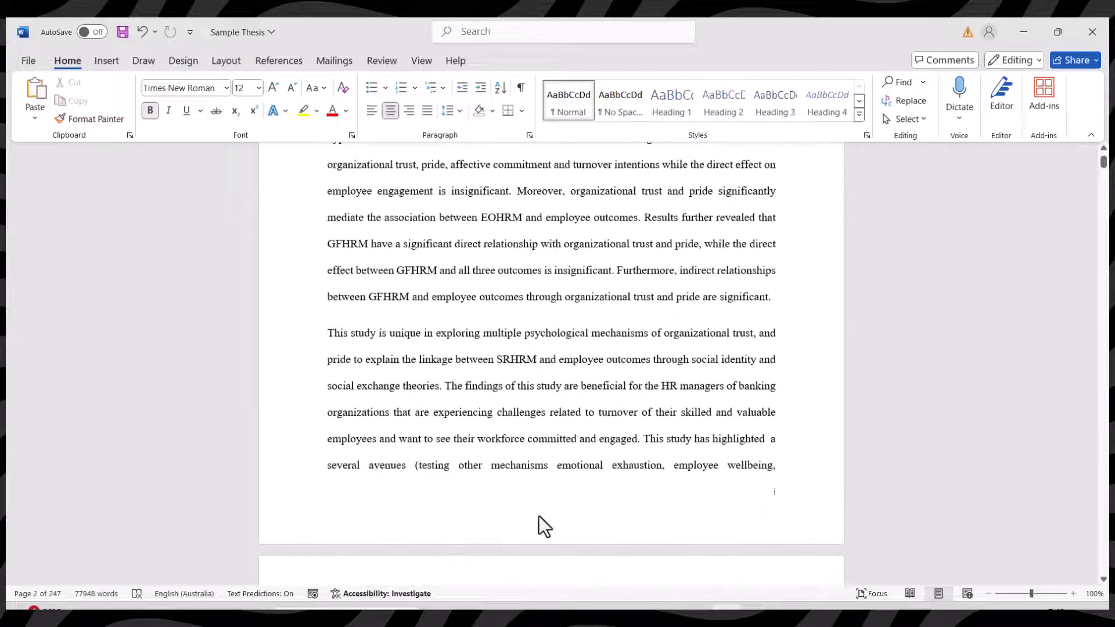
{"action": "scroll", "coordinate": [539, 516], "scroll_direction": "down", "scroll_amount": 15}
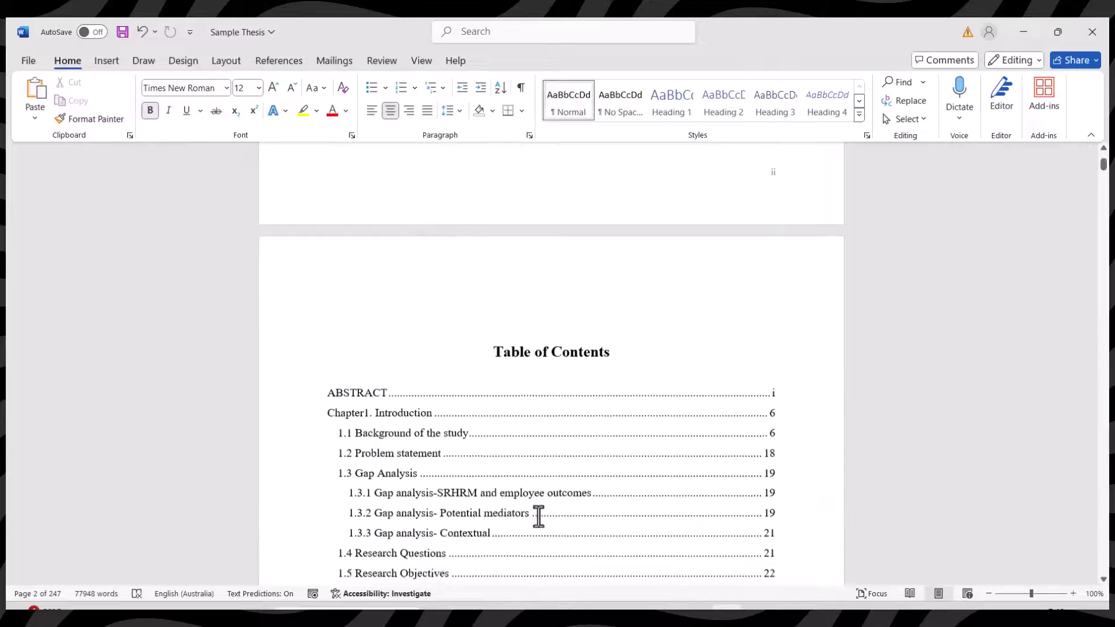
{"action": "scroll", "coordinate": [538, 515], "scroll_direction": "down", "scroll_amount": 20}
- Insert a Plain Number 3 page number at the bottom of the Chapter 1 Introduction page
{"action": "scroll", "coordinate": [539, 516], "scroll_direction": "up", "scroll_amount": 3}
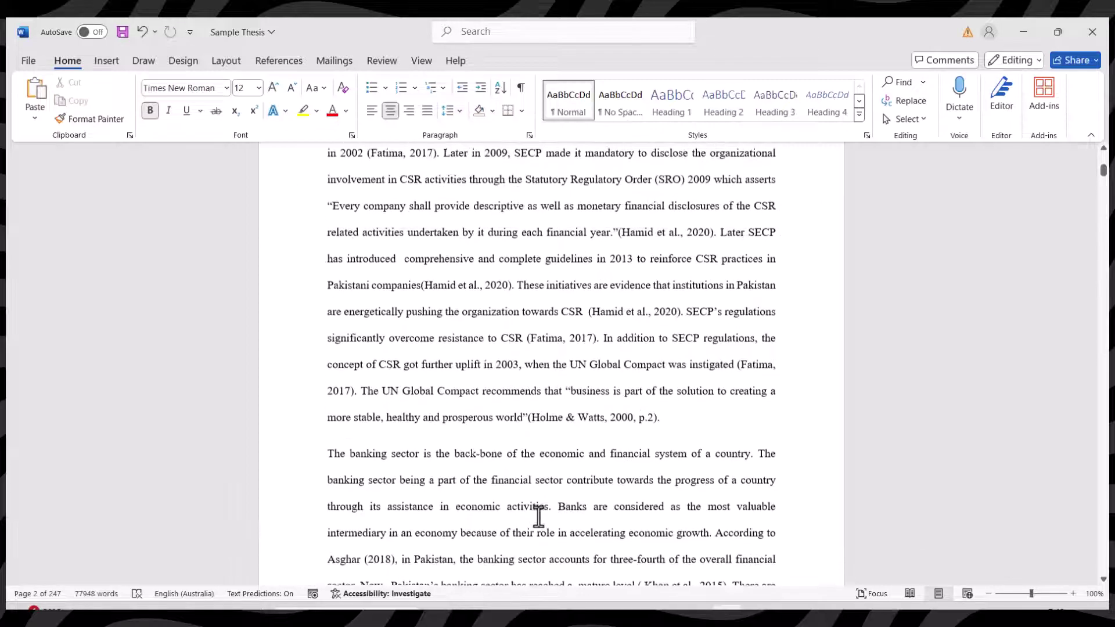
{"action": "scroll", "coordinate": [539, 516], "scroll_direction": "up", "scroll_amount": 4}
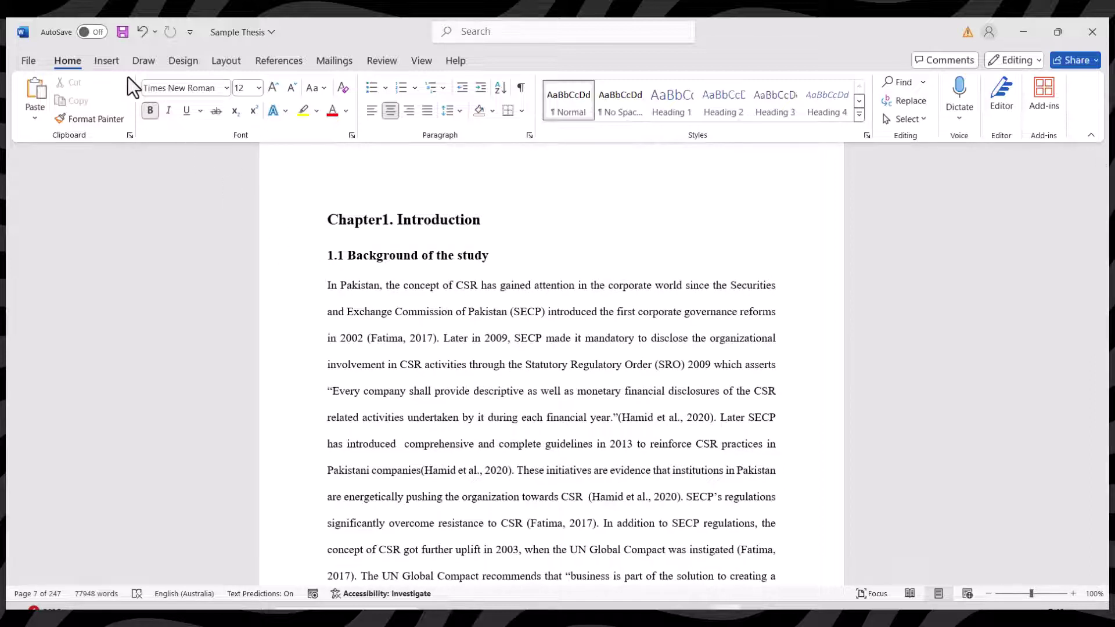
{"action": "left_click", "coordinate": [114, 64]}
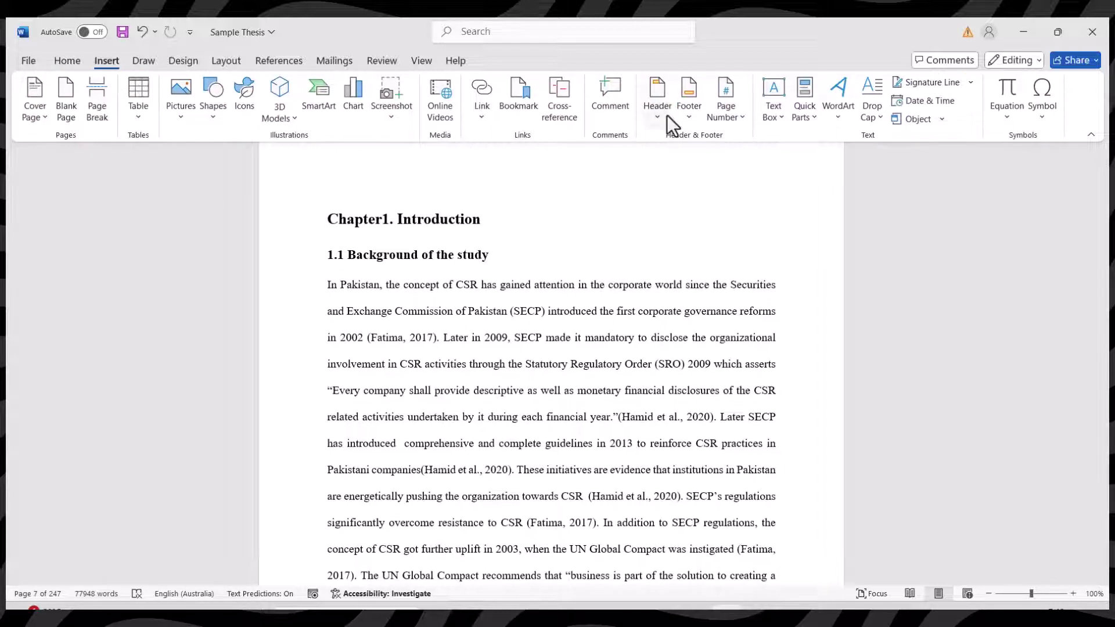
{"action": "left_click", "coordinate": [727, 116]}
{"action": "mouse_move", "coordinate": [796, 154]}
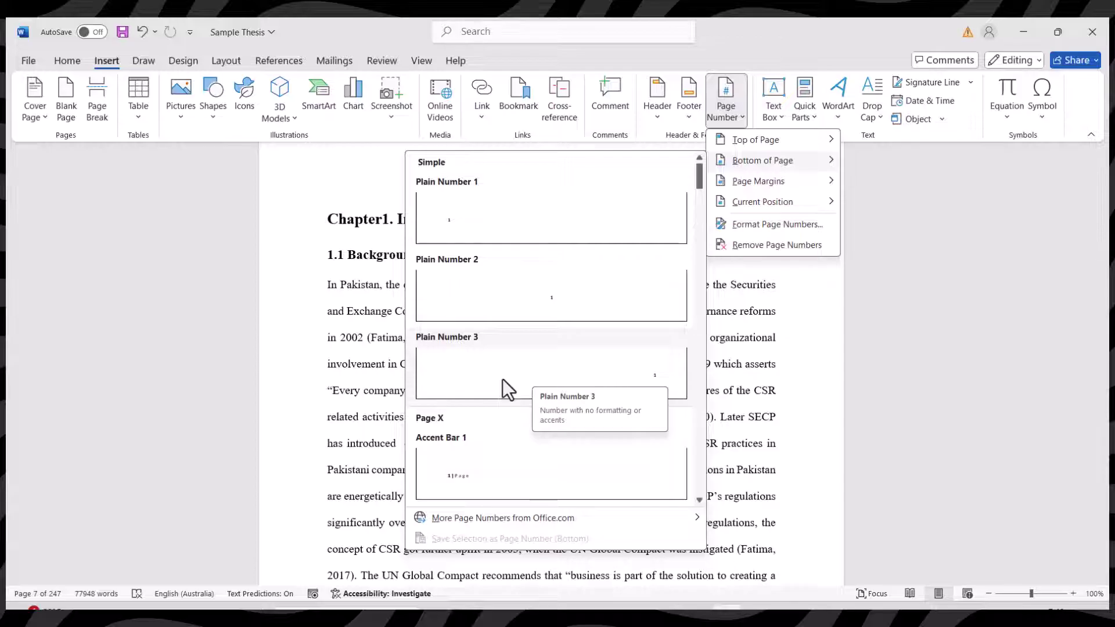
{"action": "left_click", "coordinate": [503, 378]}
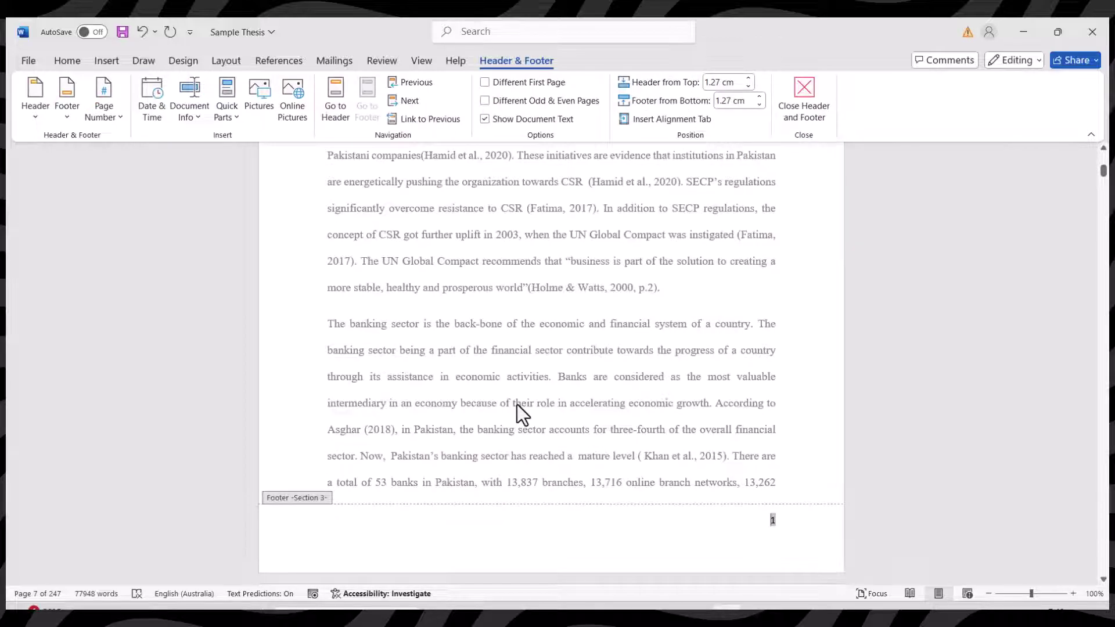
{"action": "scroll", "coordinate": [514, 427], "scroll_direction": "up", "scroll_amount": 5}
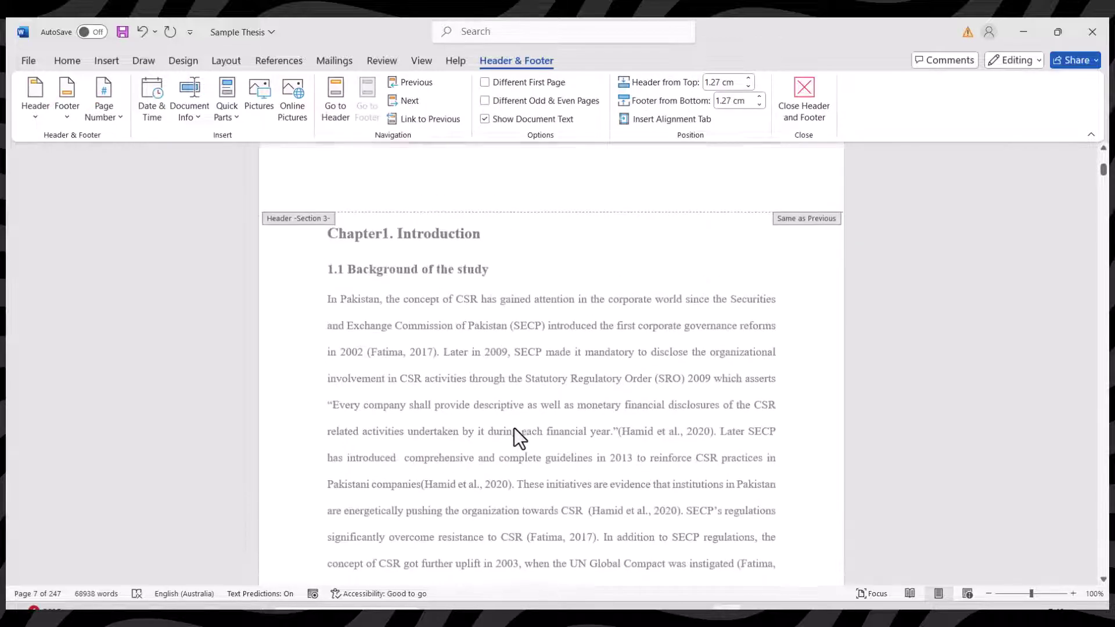
{"action": "scroll", "coordinate": [514, 428], "scroll_direction": "up", "scroll_amount": 15}
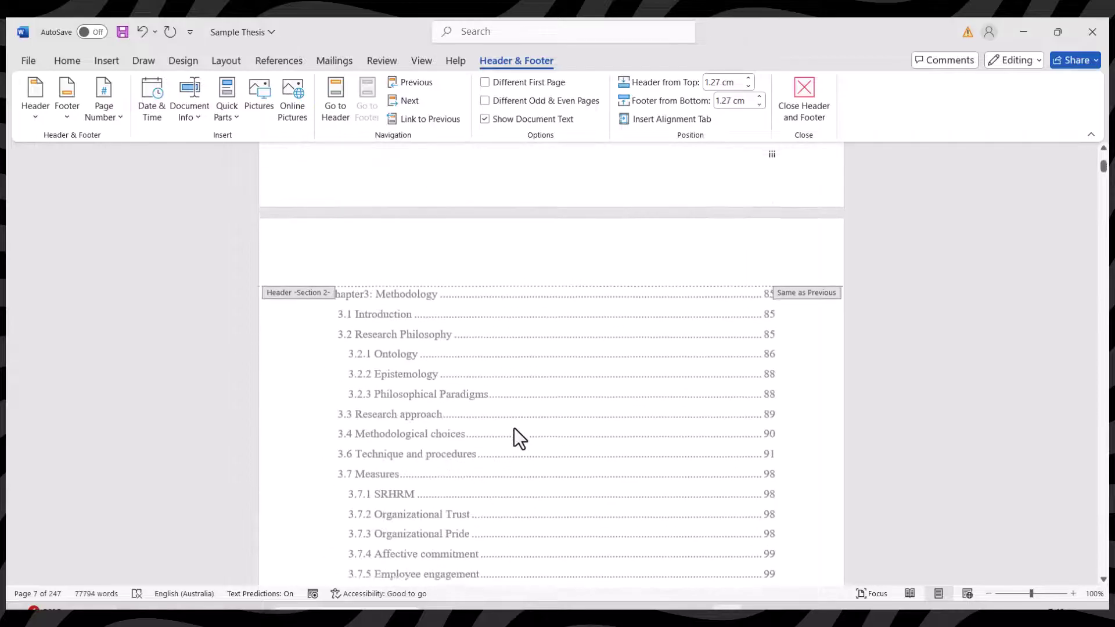
- Check the page numbering from the title page through the front matter into Chapter 1, and return from footer editing to the body text
{"action": "scroll", "coordinate": [514, 427], "scroll_direction": "up", "scroll_amount": 20}
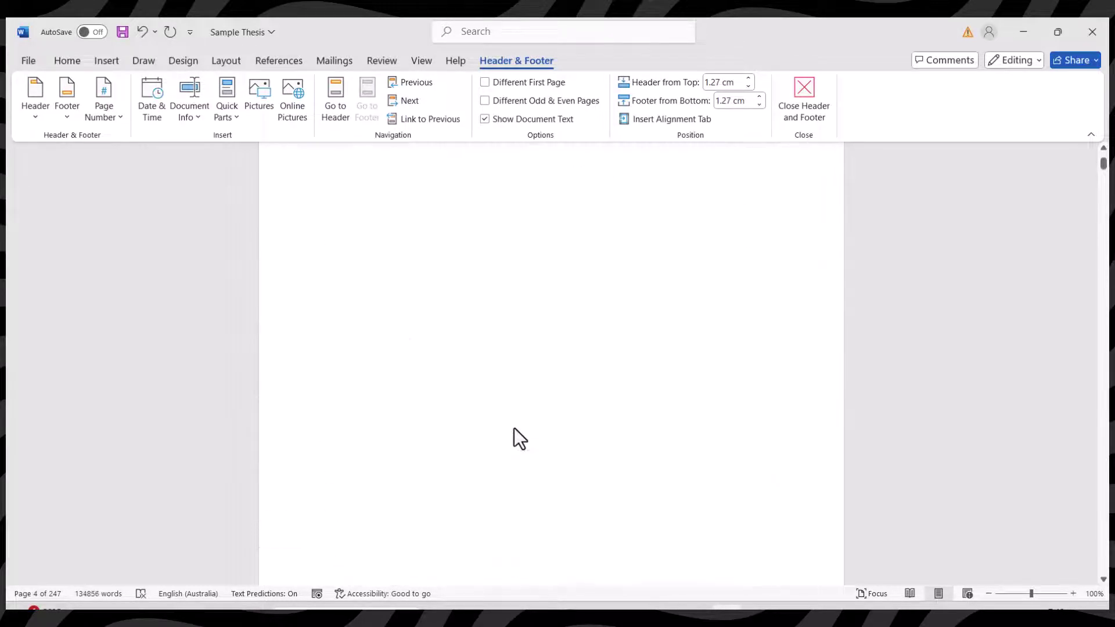
{"action": "scroll", "coordinate": [514, 428], "scroll_direction": "up", "scroll_amount": 15}
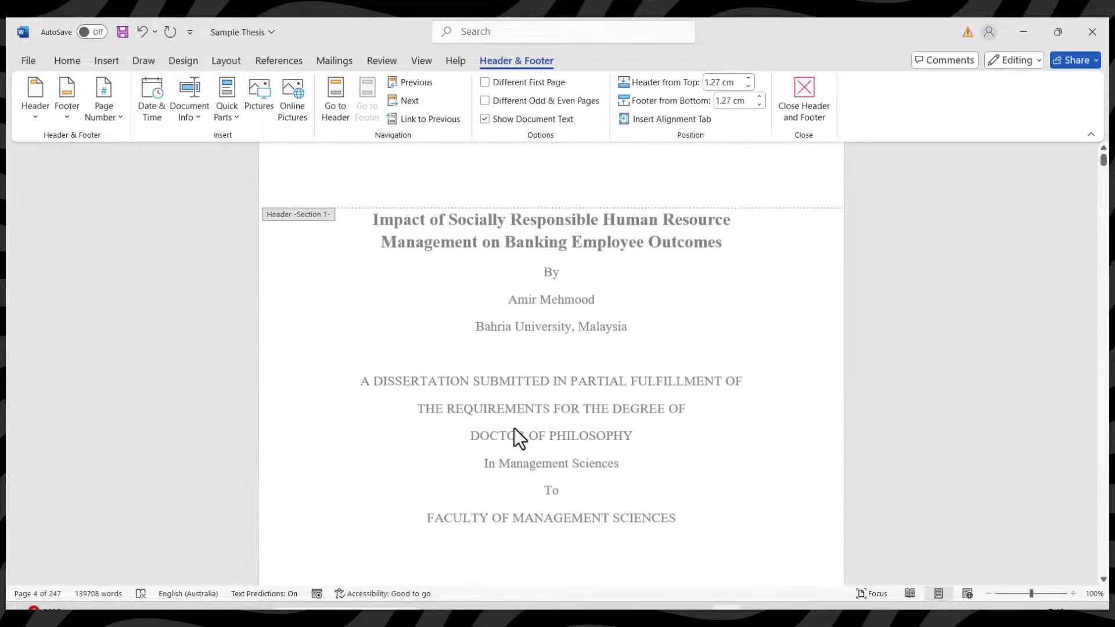
{"action": "scroll", "coordinate": [443, 441], "scroll_direction": "down", "scroll_amount": 15}
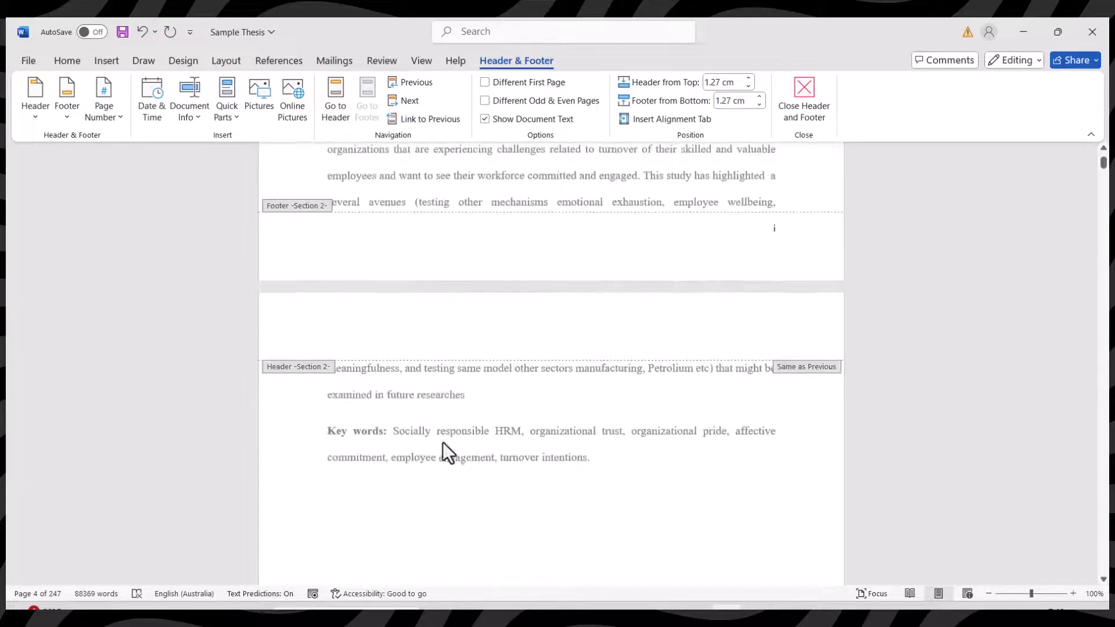
{"action": "scroll", "coordinate": [491, 494], "scroll_direction": "down", "scroll_amount": 1}
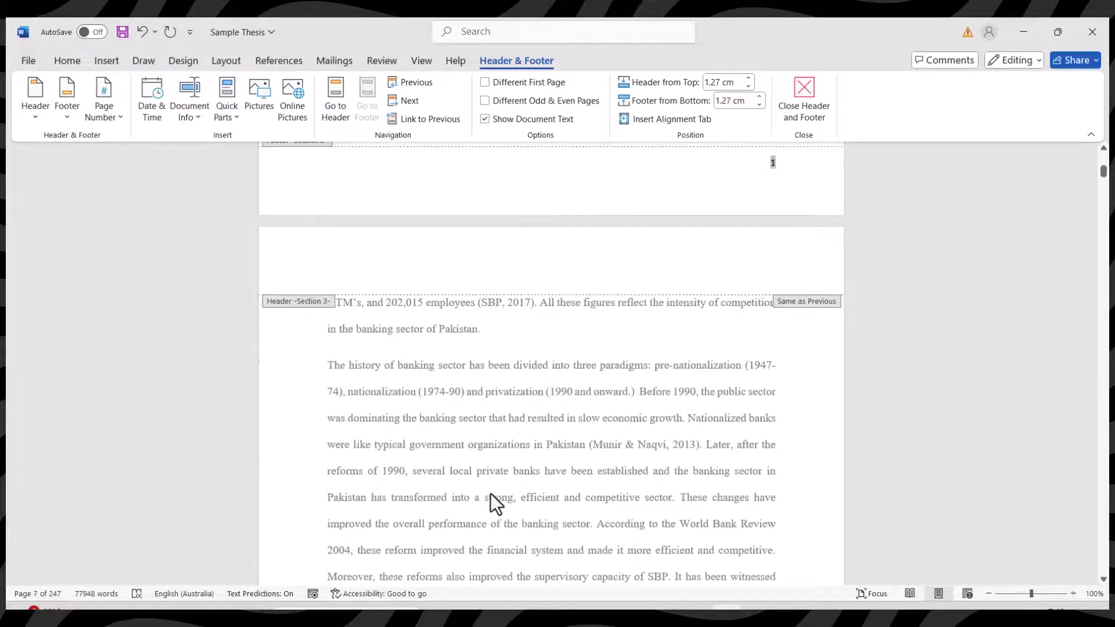
{"action": "scroll", "coordinate": [490, 493], "scroll_direction": "down", "scroll_amount": 15}
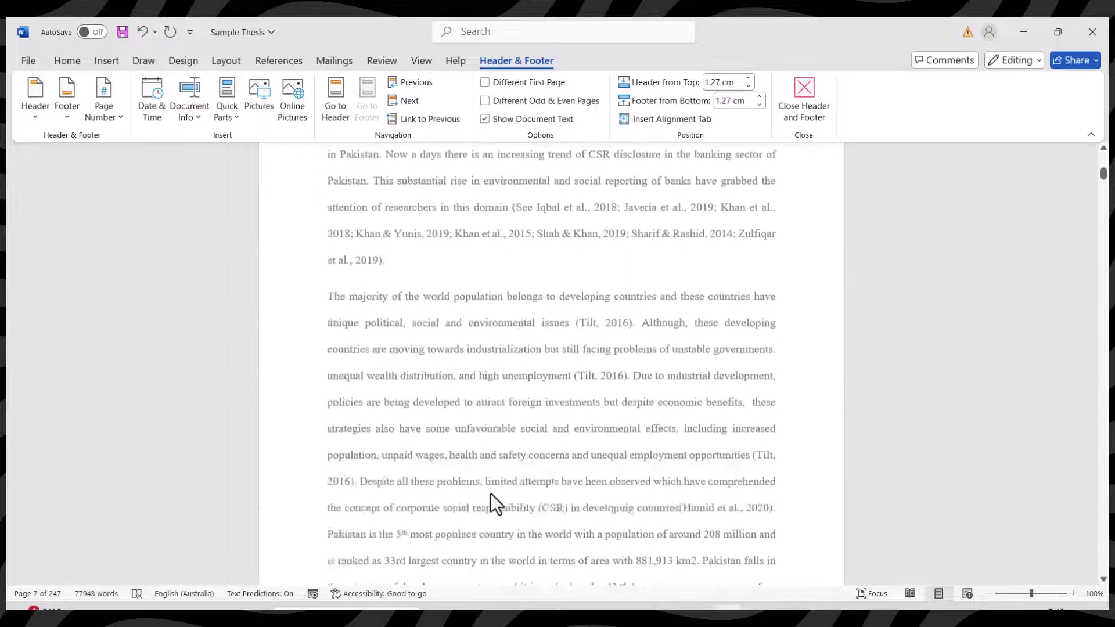
{"action": "scroll", "coordinate": [490, 493], "scroll_direction": "down", "scroll_amount": 3}
{"action": "double_click", "coordinate": [465, 421]}
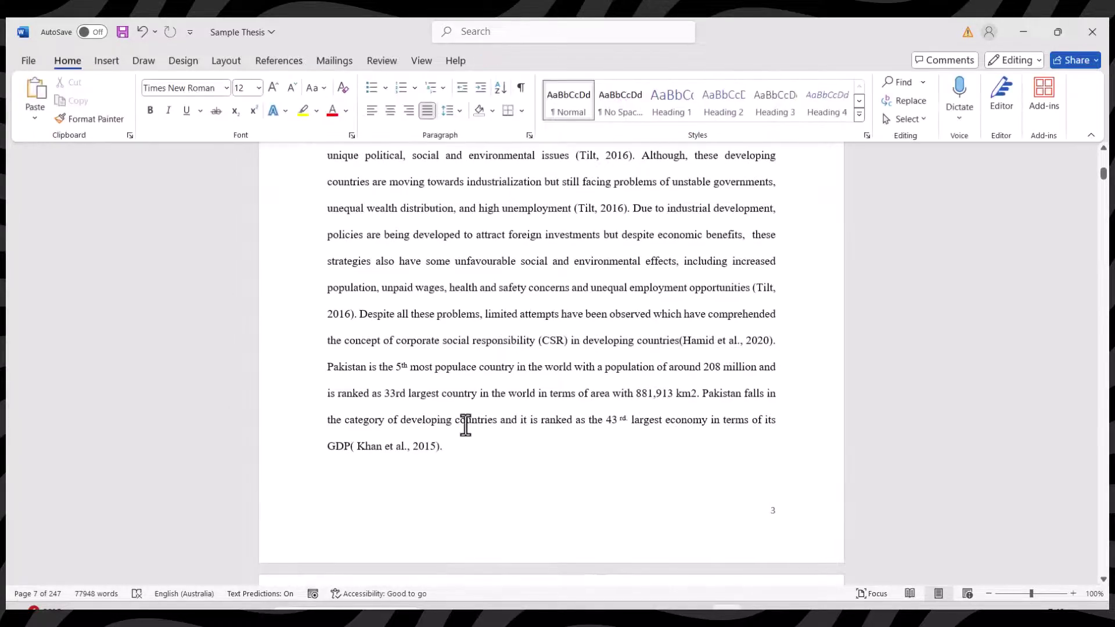
{"action": "scroll", "coordinate": [466, 425], "scroll_direction": "down", "scroll_amount": 3}
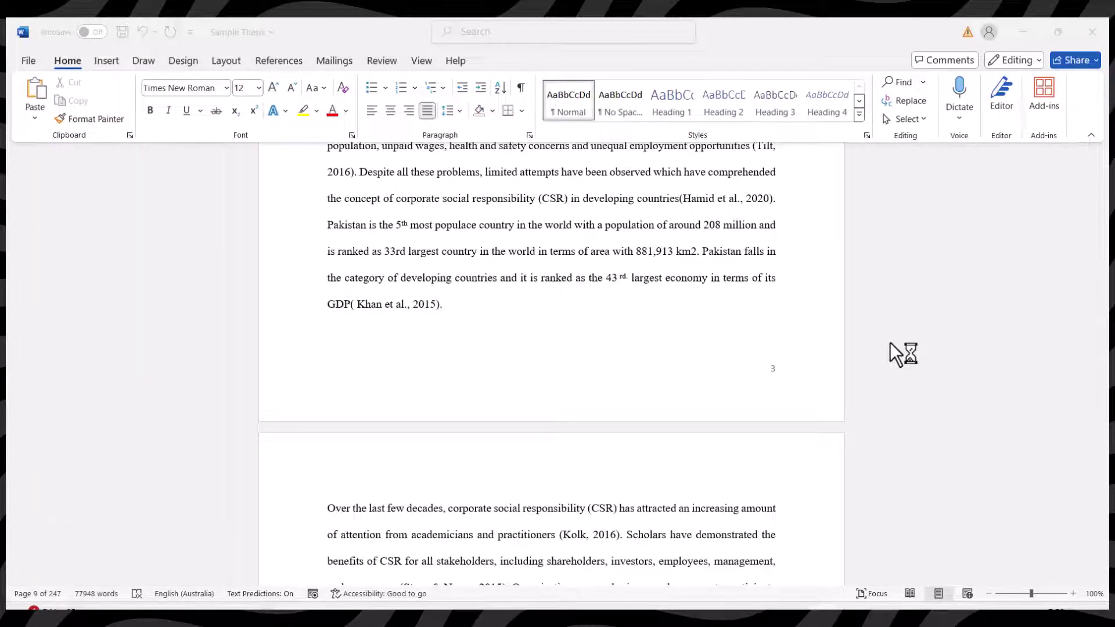